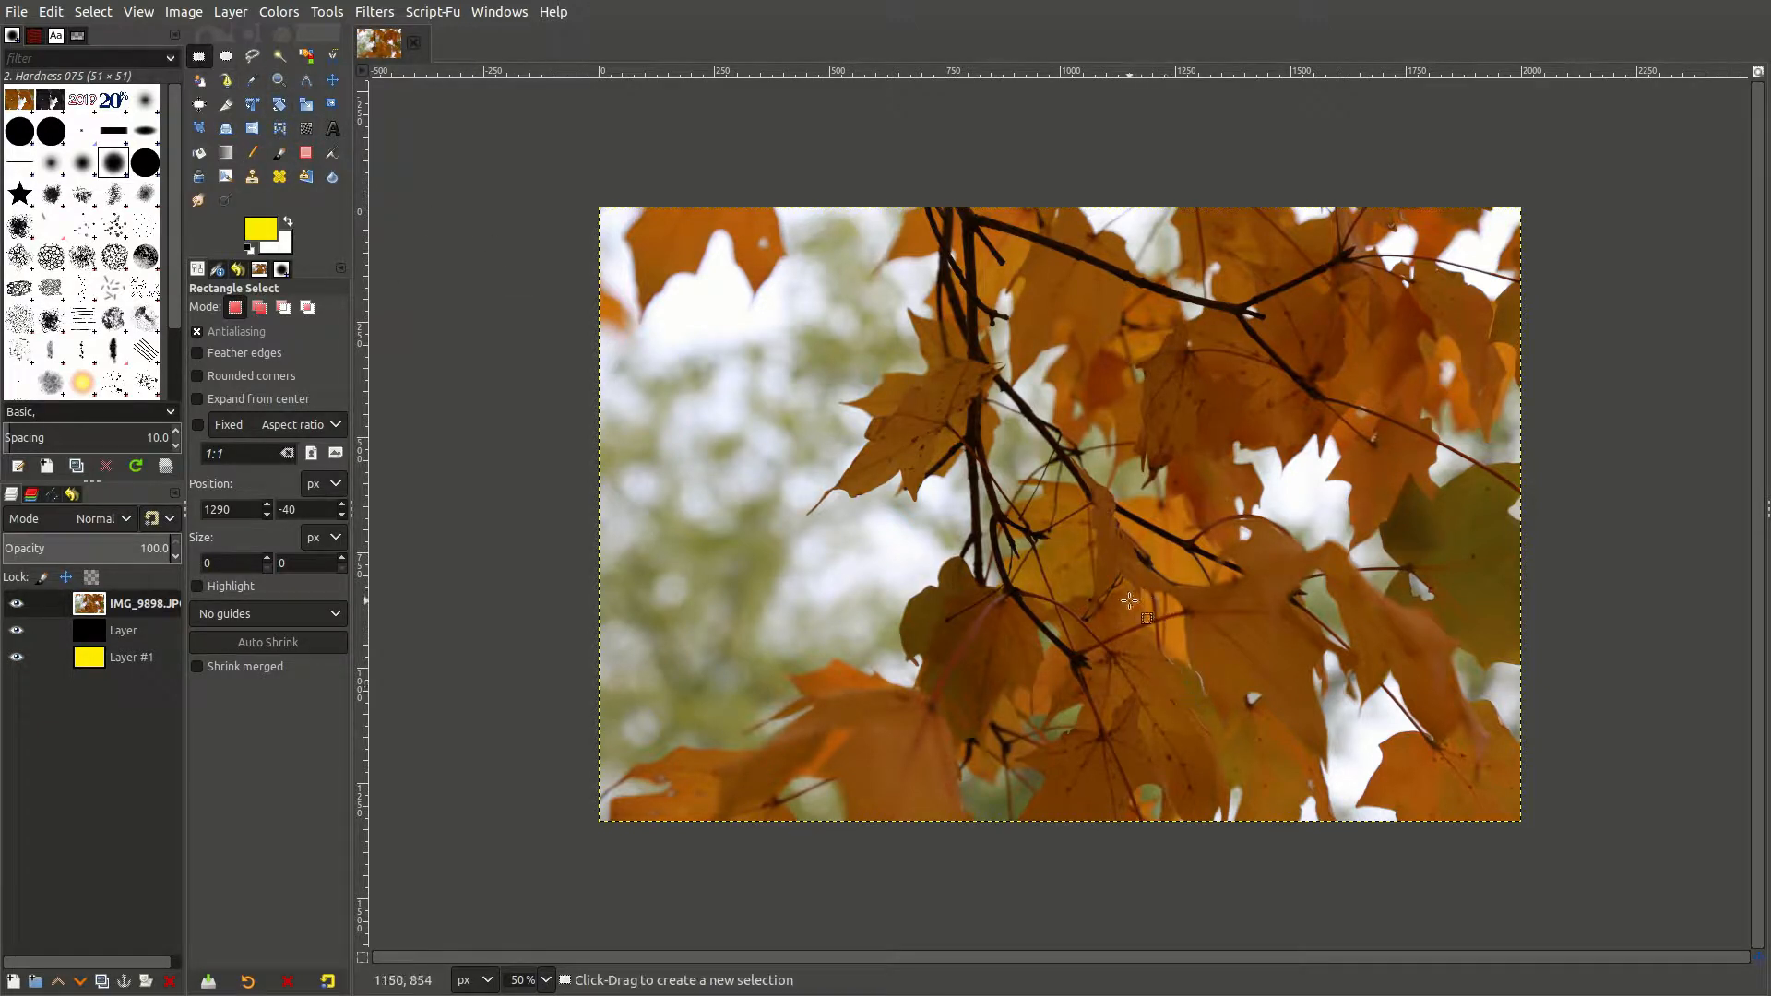
Step: Draw a rectangular selection of about 712 × 382 px in the photo's lower-right area and make Layer #1 the active layer
{"action": "left_click_drag", "start_coordinate": [1129, 601], "coordinate": [1456, 776]}
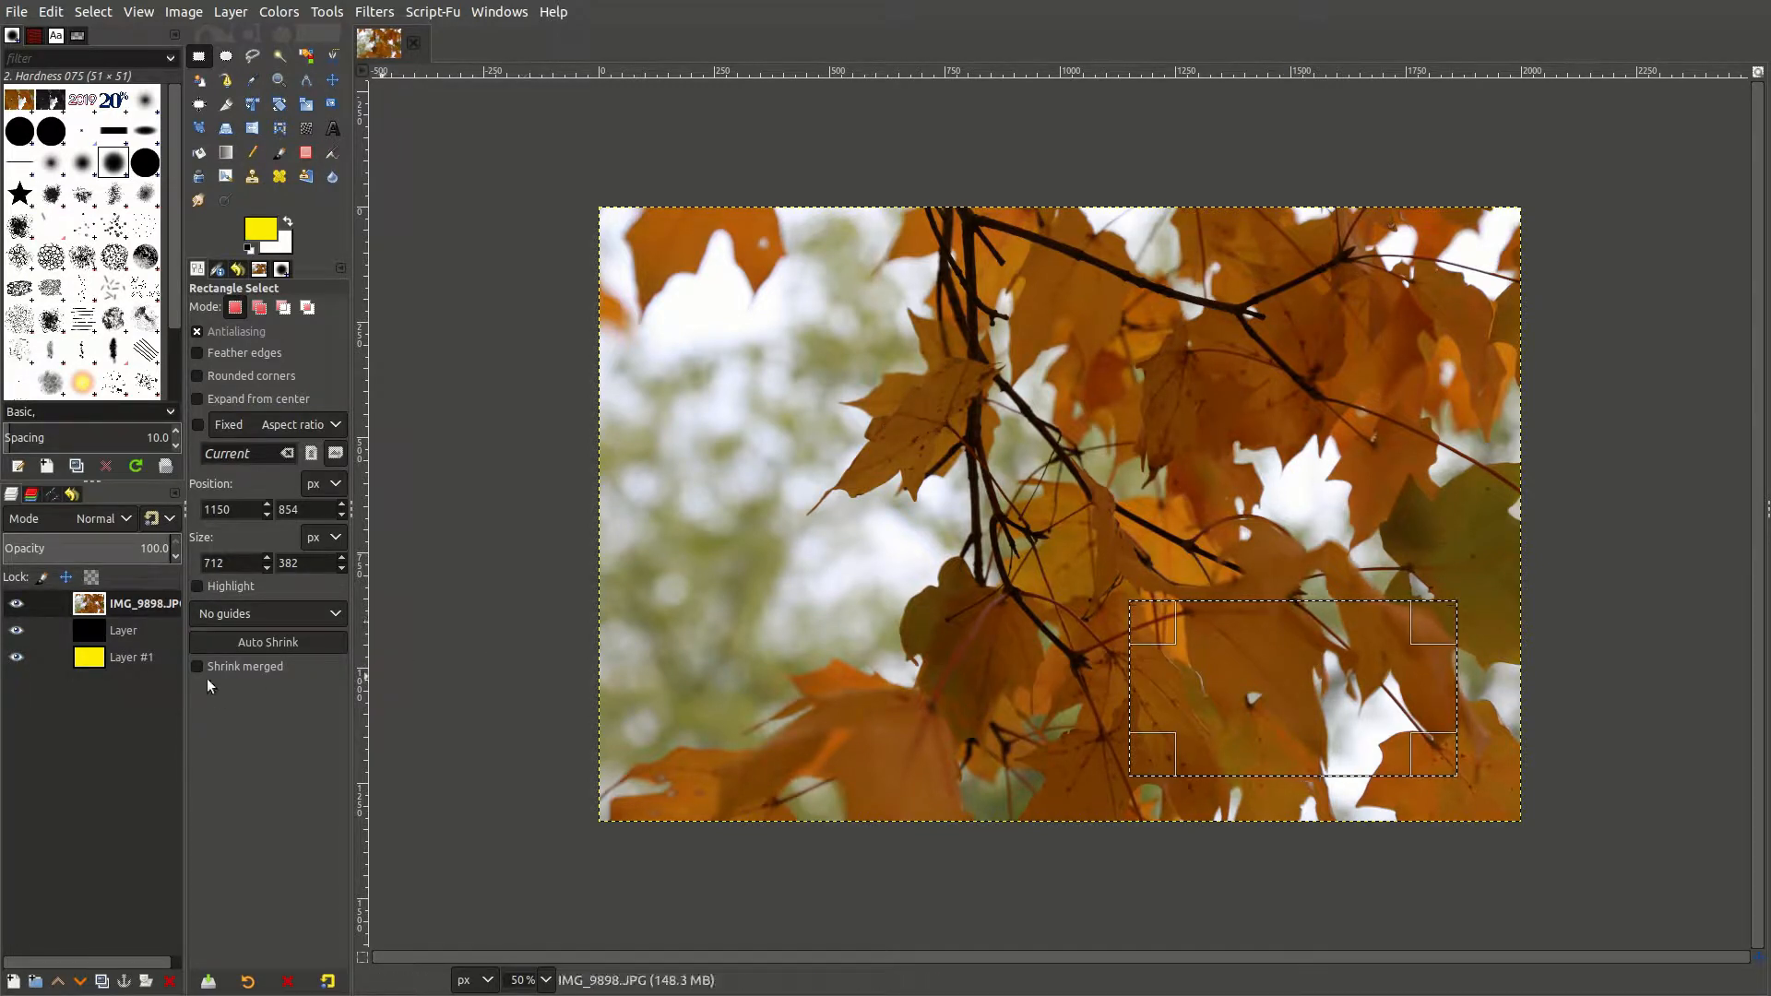
{"action": "left_click", "coordinate": [119, 633]}
{"action": "left_click", "coordinate": [124, 645]}
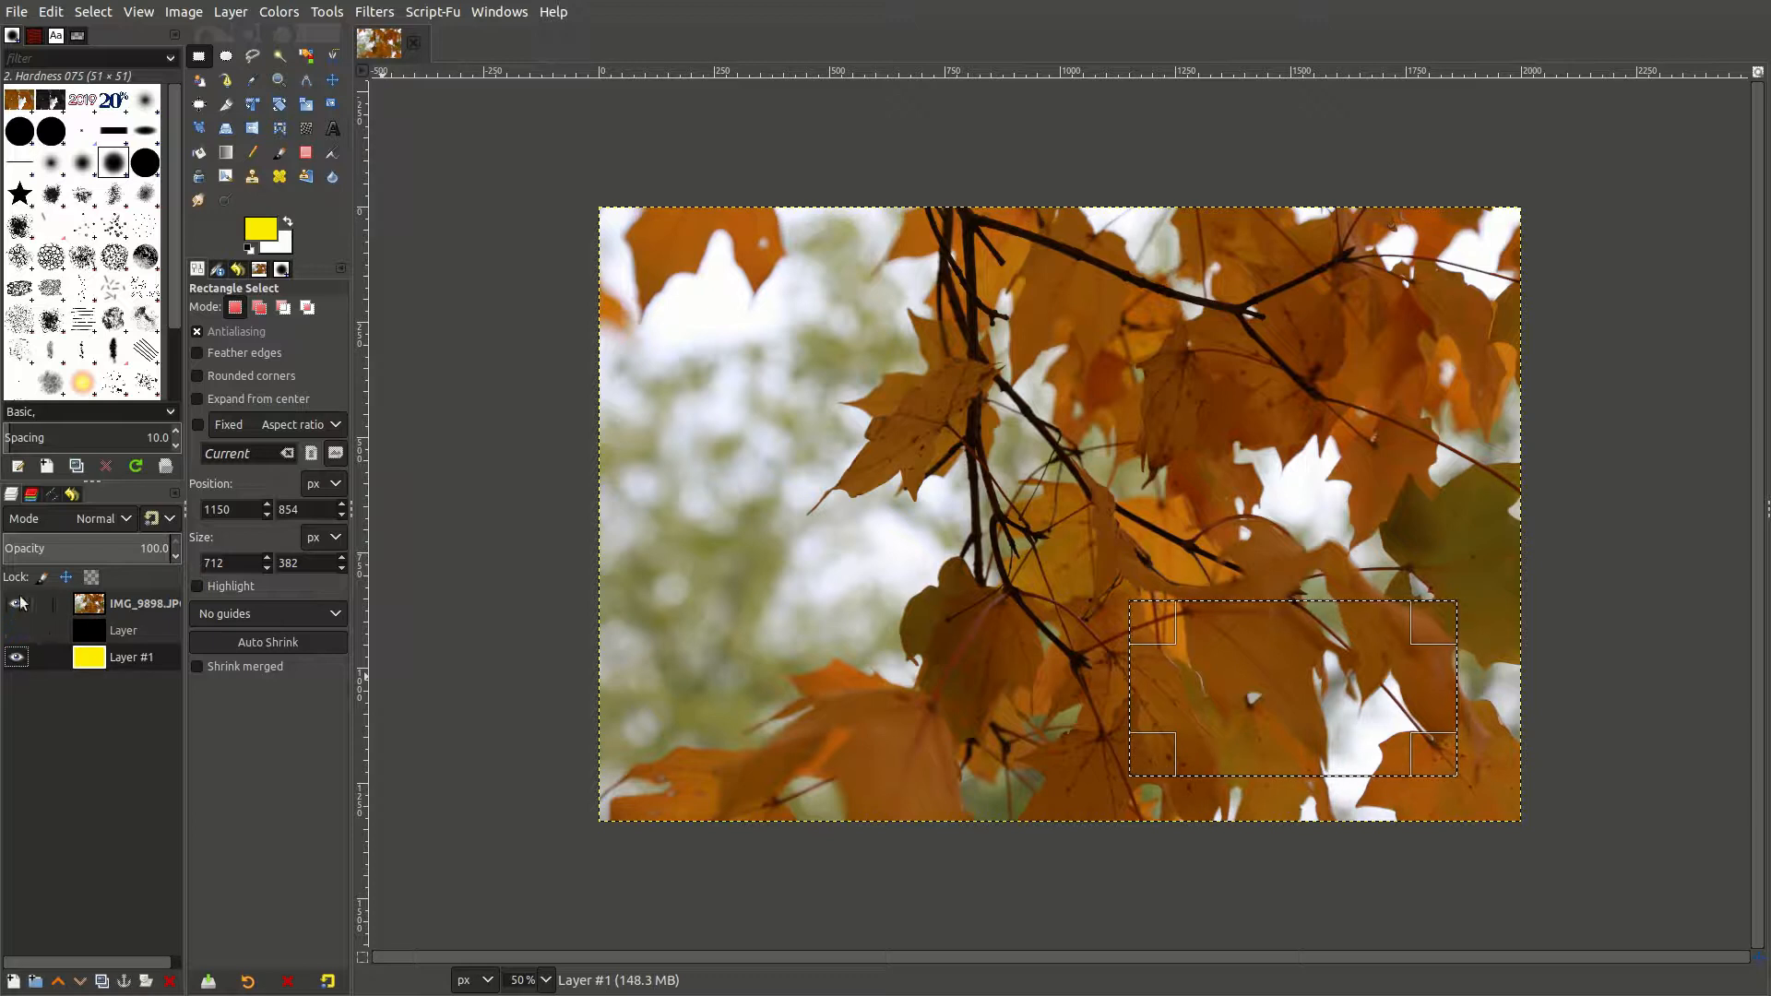
Step: Toggle the visibility of the photo layer and the black layer to inspect what lies beneath them, leaving both shown
{"action": "left_click", "coordinate": [15, 603]}
{"action": "left_click", "coordinate": [16, 603]}
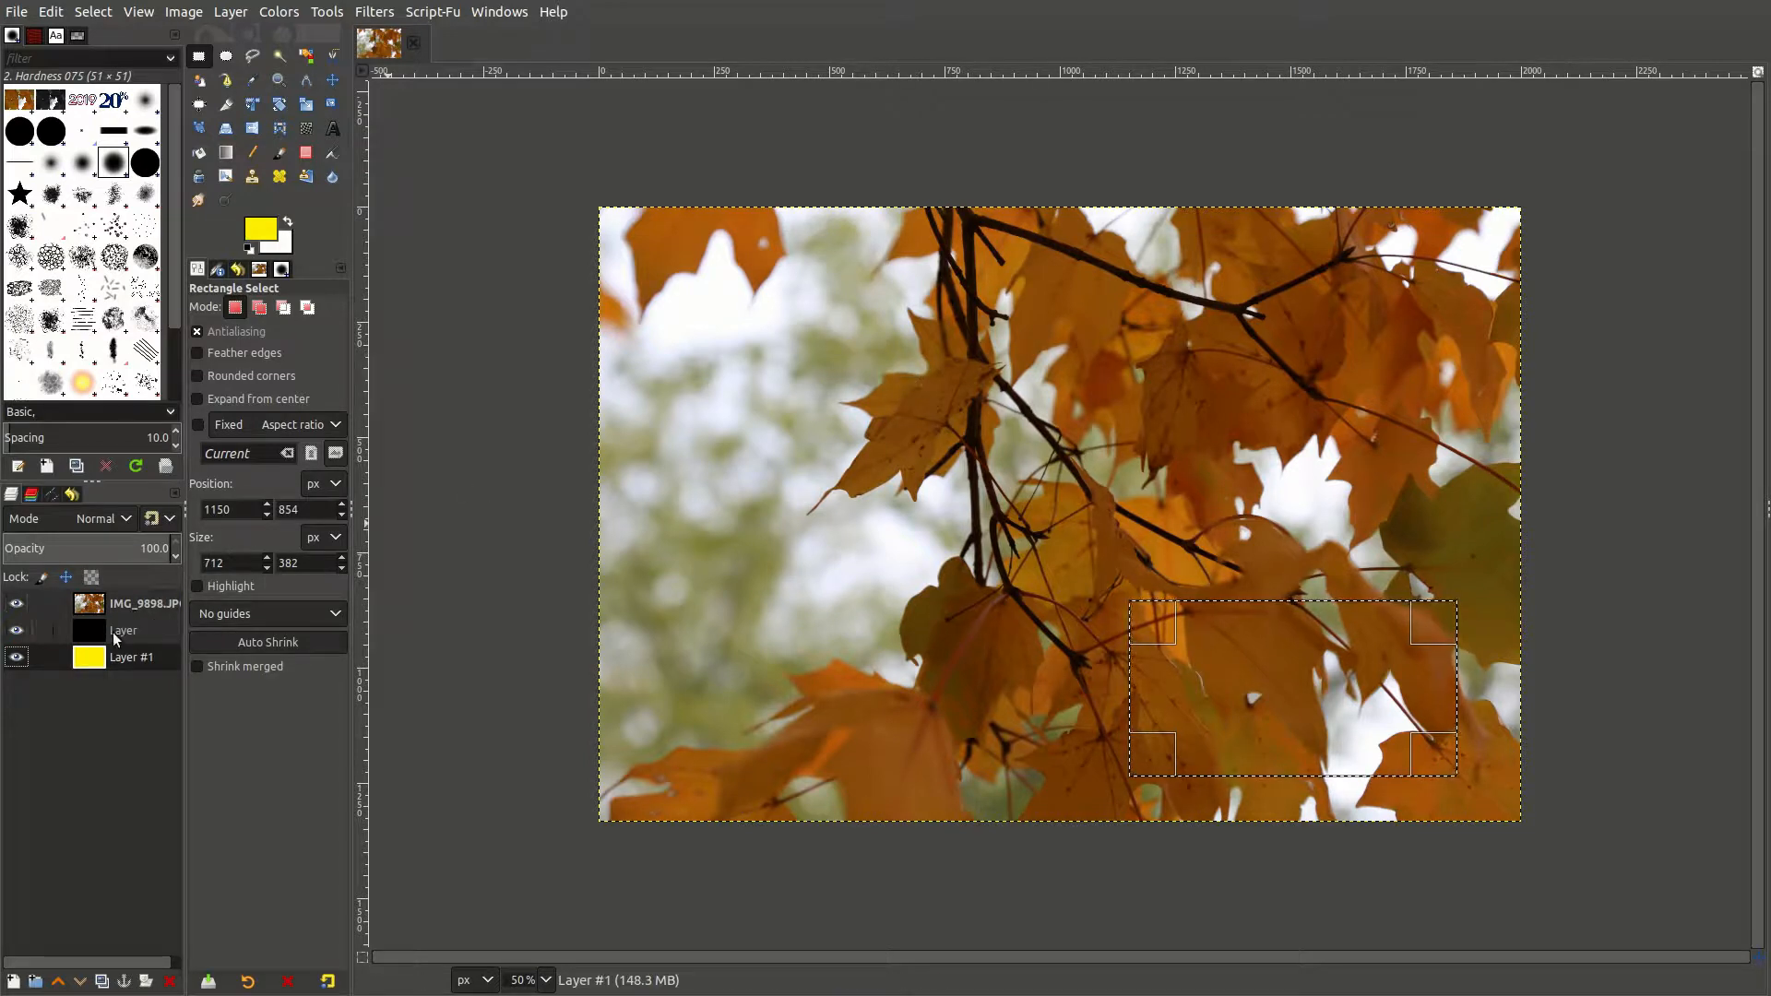
{"action": "left_click", "coordinate": [17, 603]}
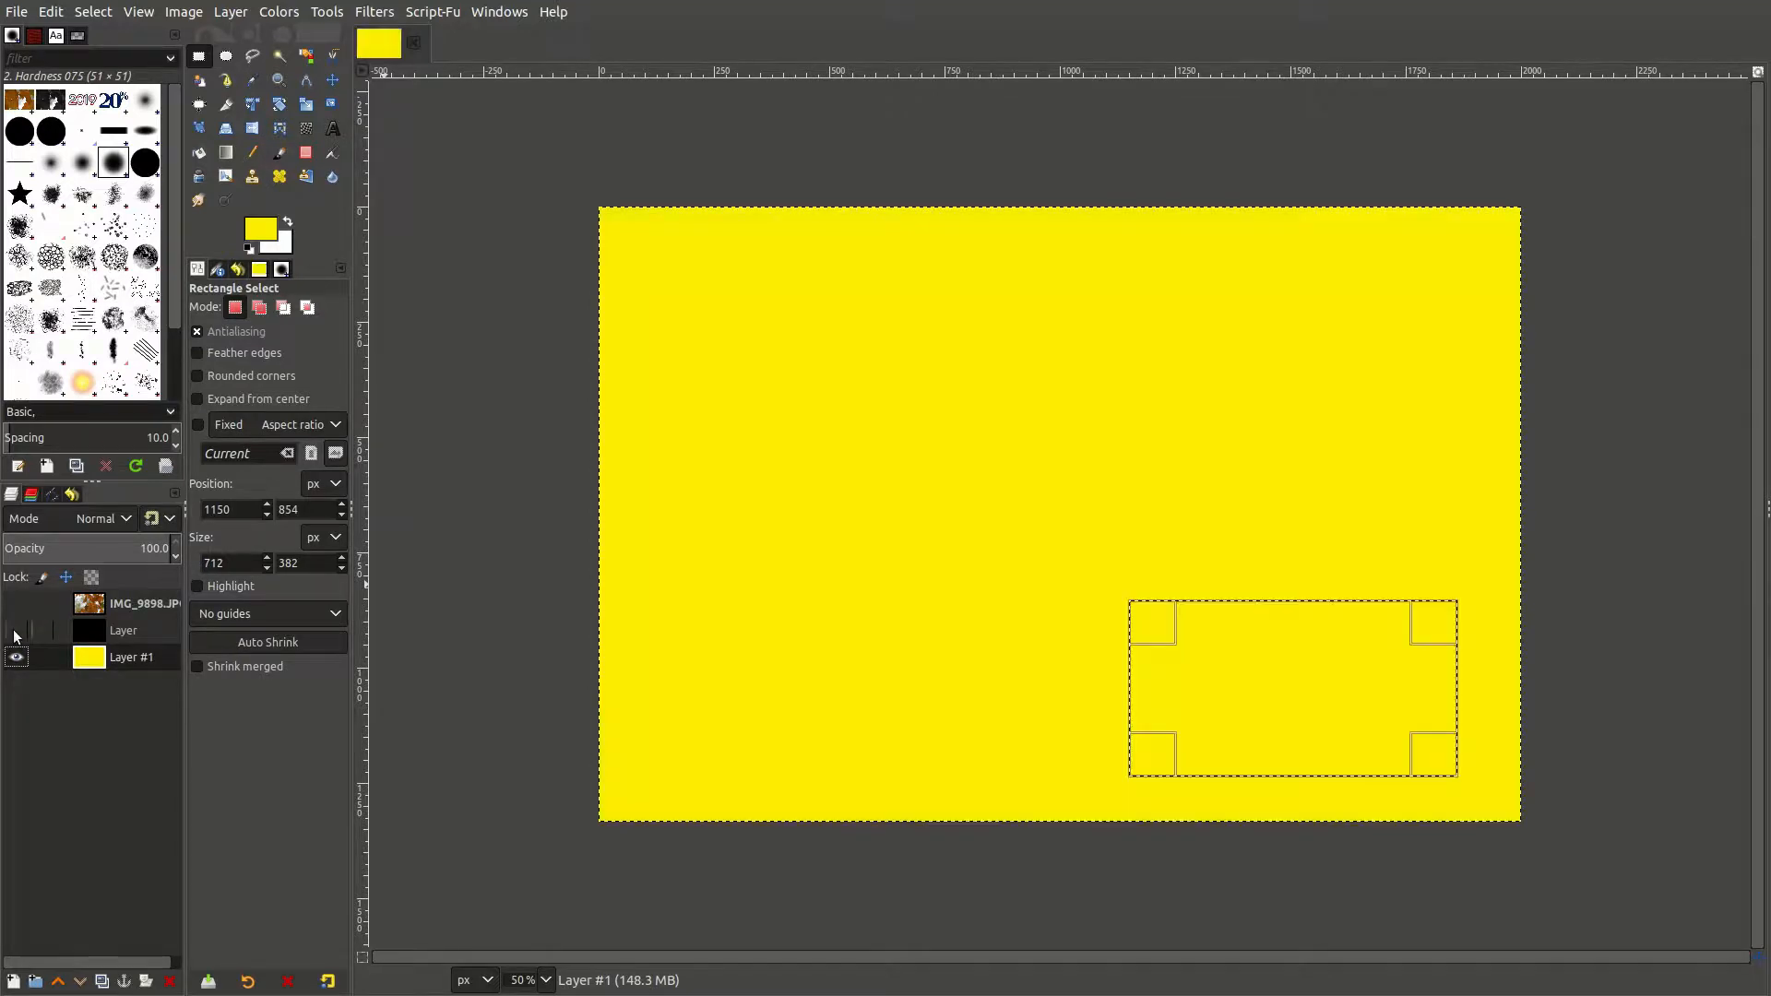
{"action": "left_click", "coordinate": [17, 630]}
{"action": "left_click", "coordinate": [17, 630]}
{"action": "left_click", "coordinate": [17, 603]}
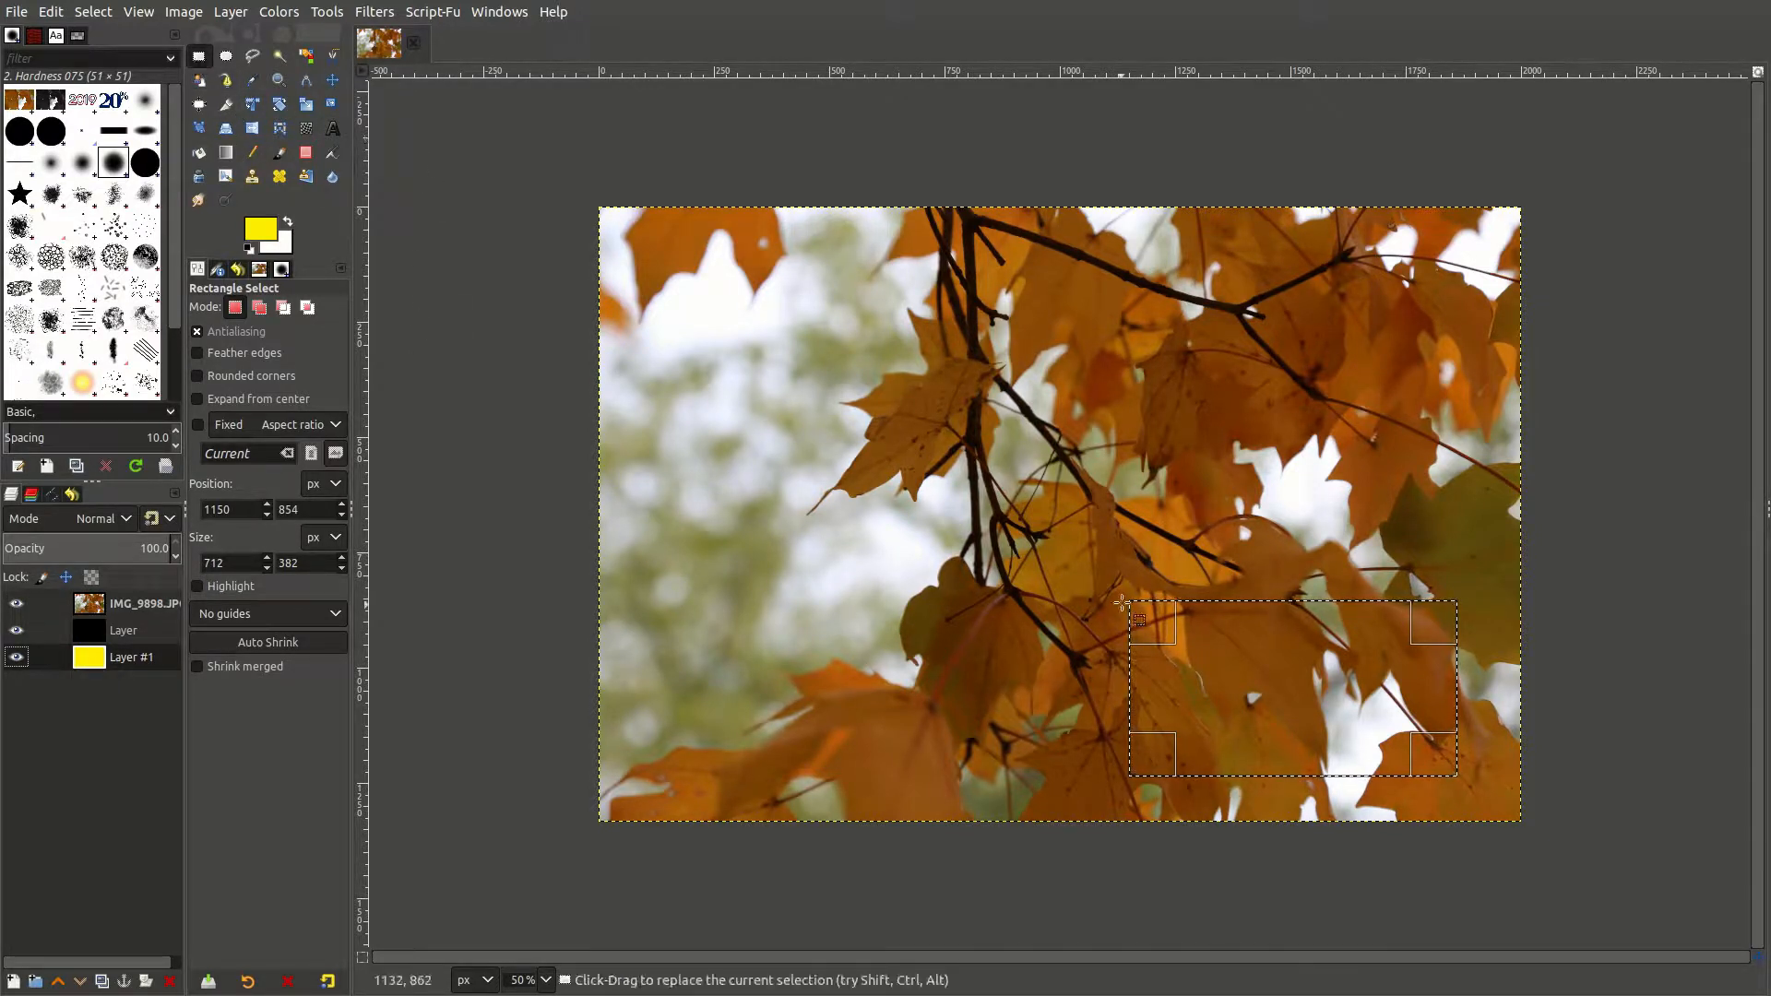
Step: Replace the selection with a larger rectangle of about 804 × 506 px over the photo's lower-right leaves
{"action": "left_click_drag", "start_coordinate": [1116, 560], "coordinate": [1482, 790]}
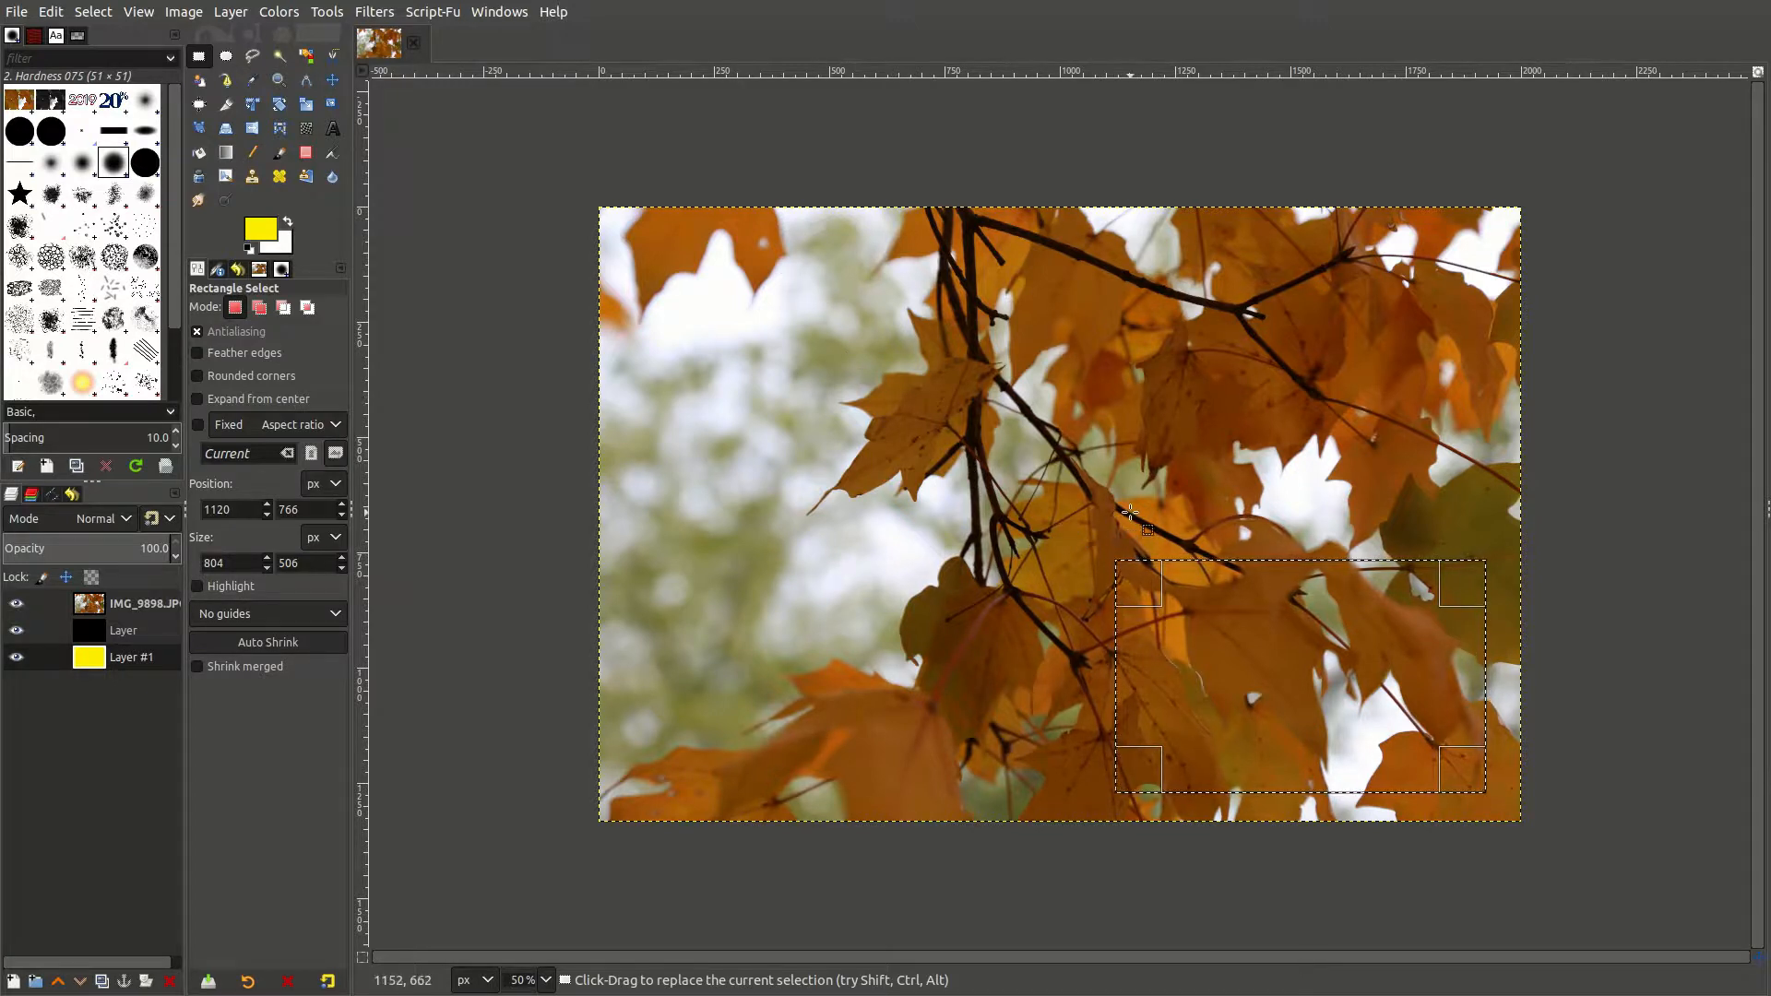
Step: Add the text "Happy" in a wide text box across the photo's upper part and move its layer above the photo layer
{"action": "left_click", "coordinate": [333, 128]}
{"action": "left_click_drag", "start_coordinate": [710, 268], "coordinate": [1286, 412]}
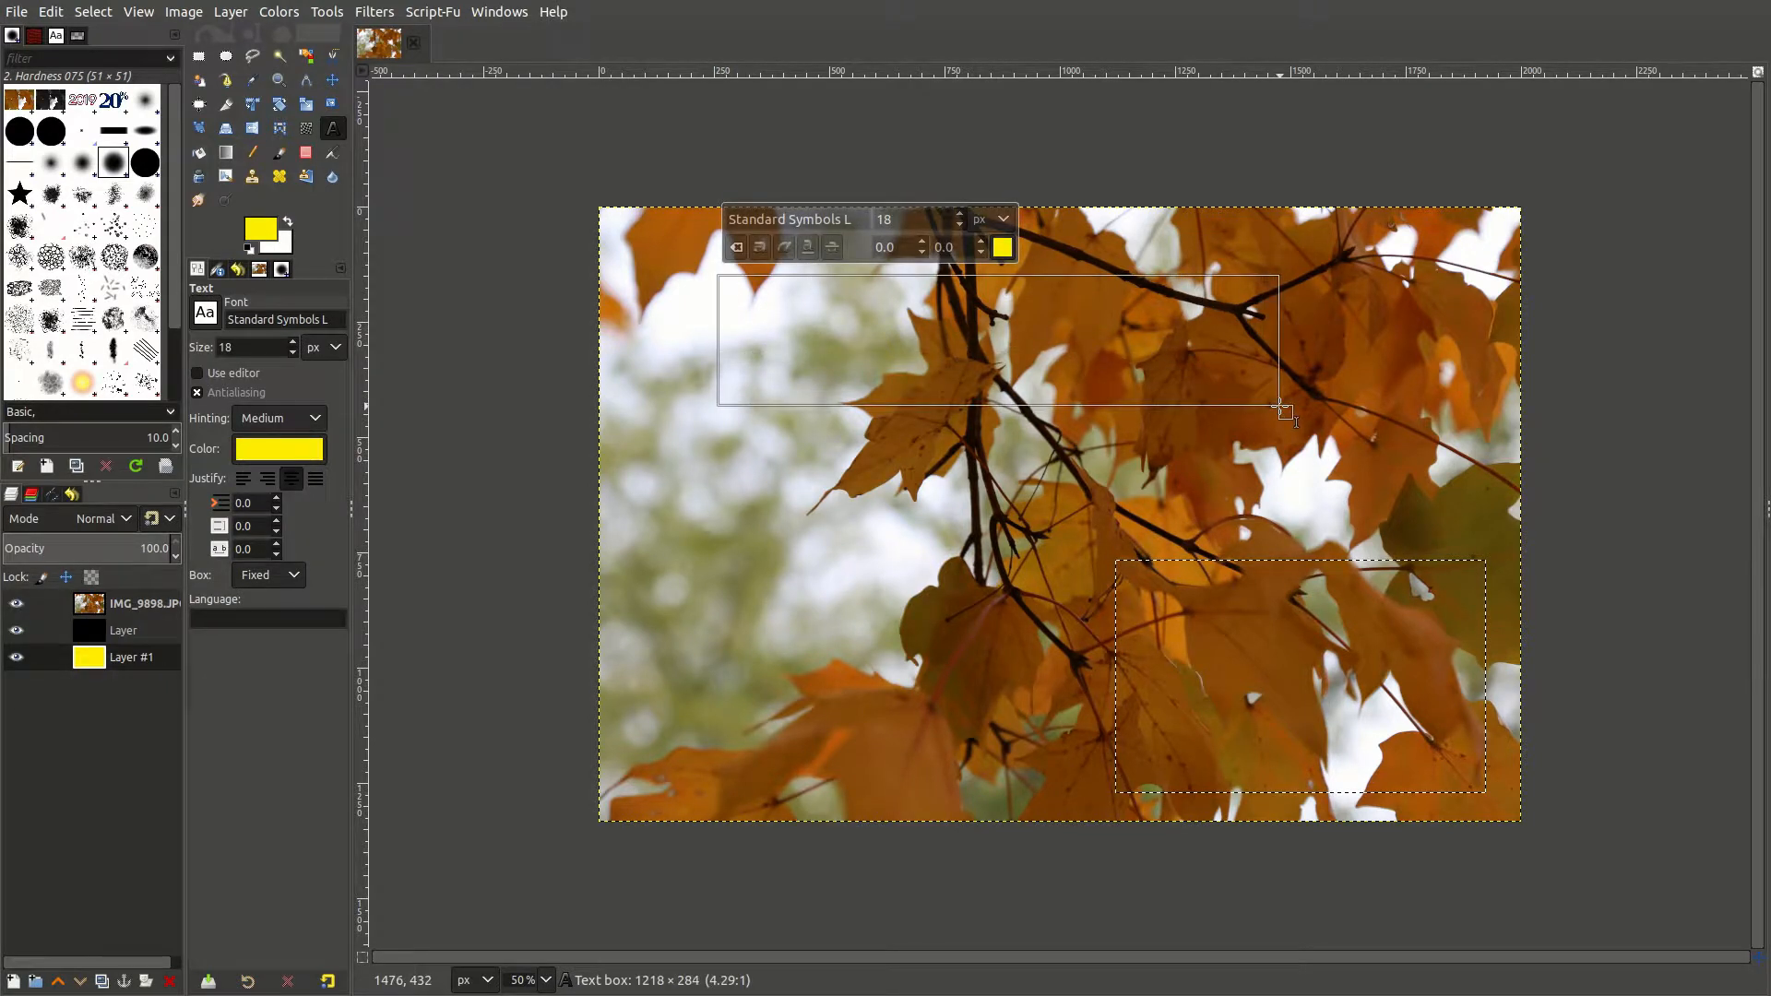
{"action": "type", "text": "Happy"}
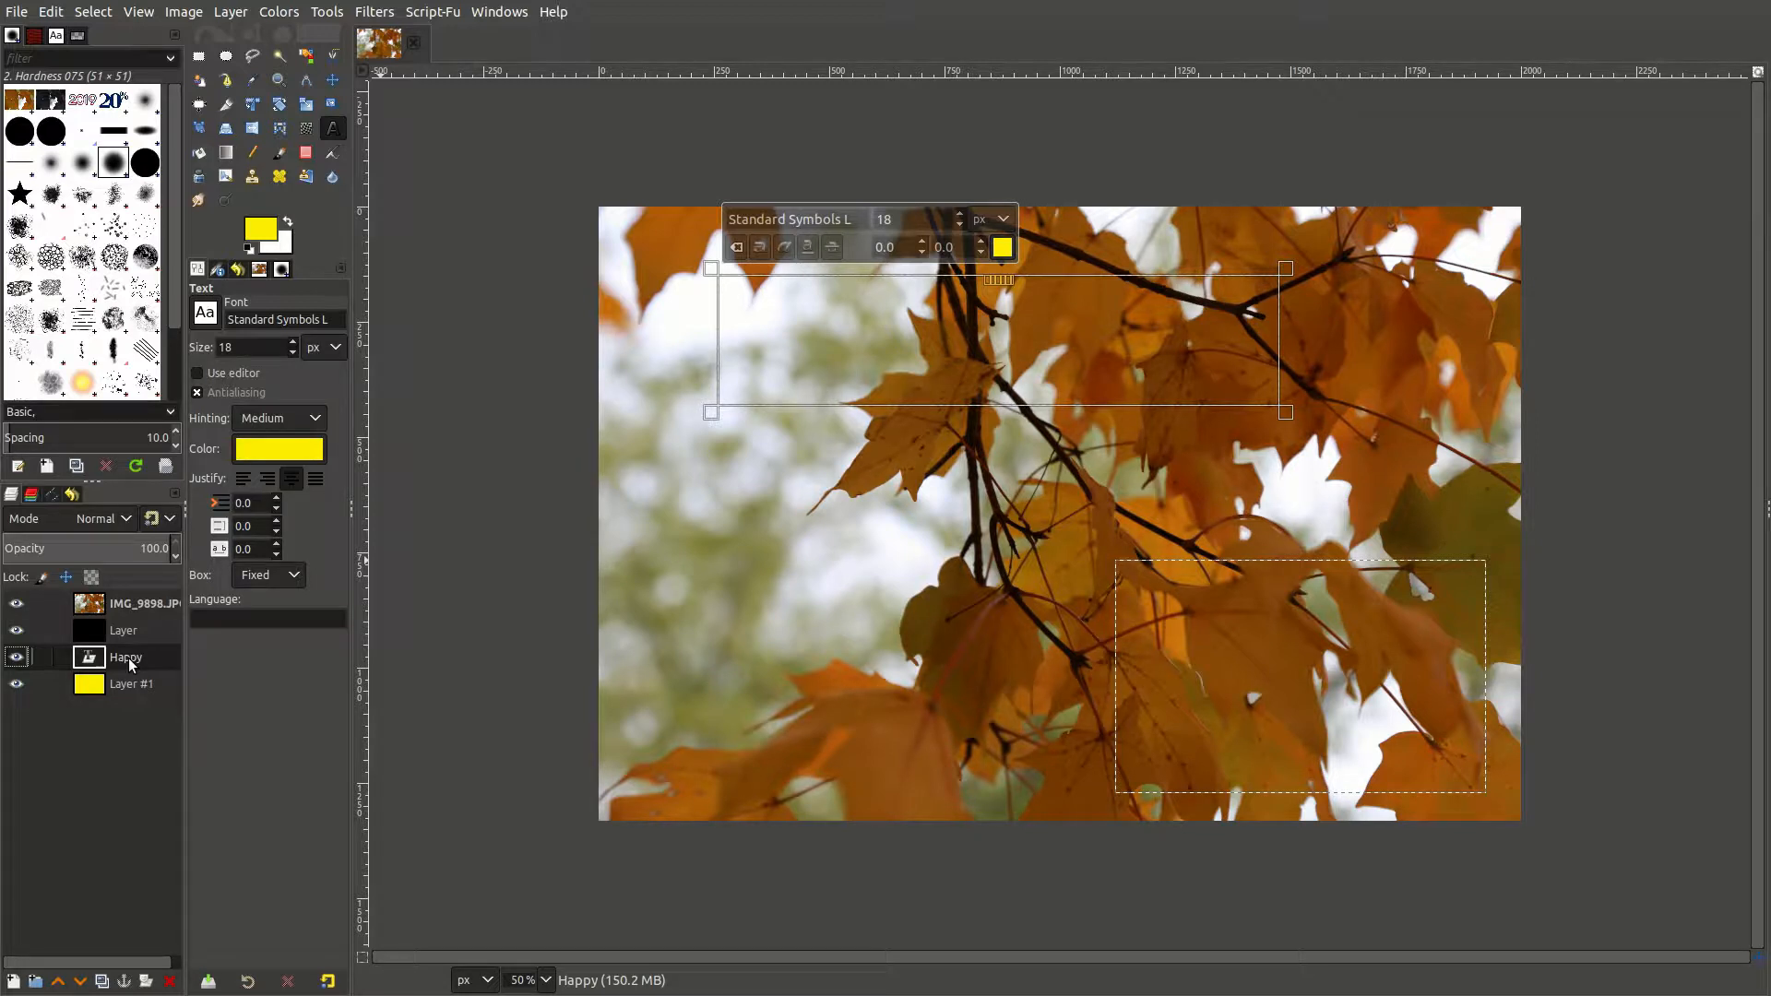
{"action": "left_click_drag", "start_coordinate": [129, 656], "coordinate": [127, 598]}
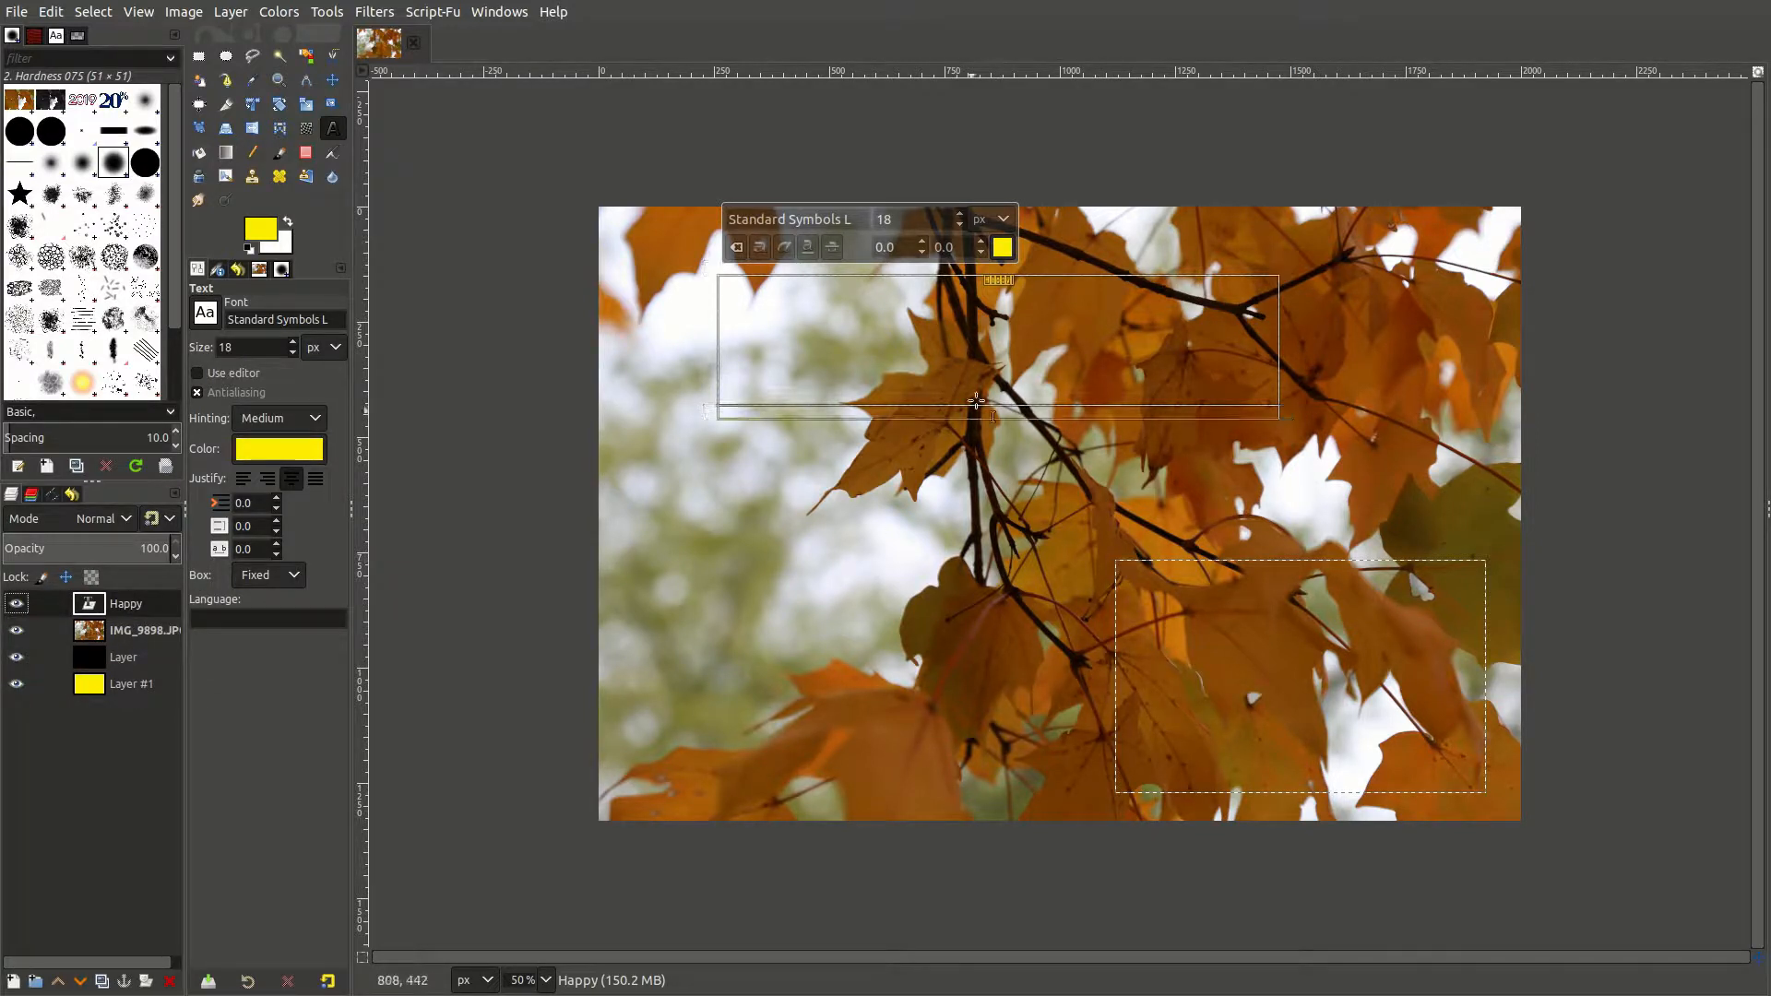
Step: Set the "Happy" text size to 272 px and enlarge its text box
{"action": "left_click", "coordinate": [958, 214]}
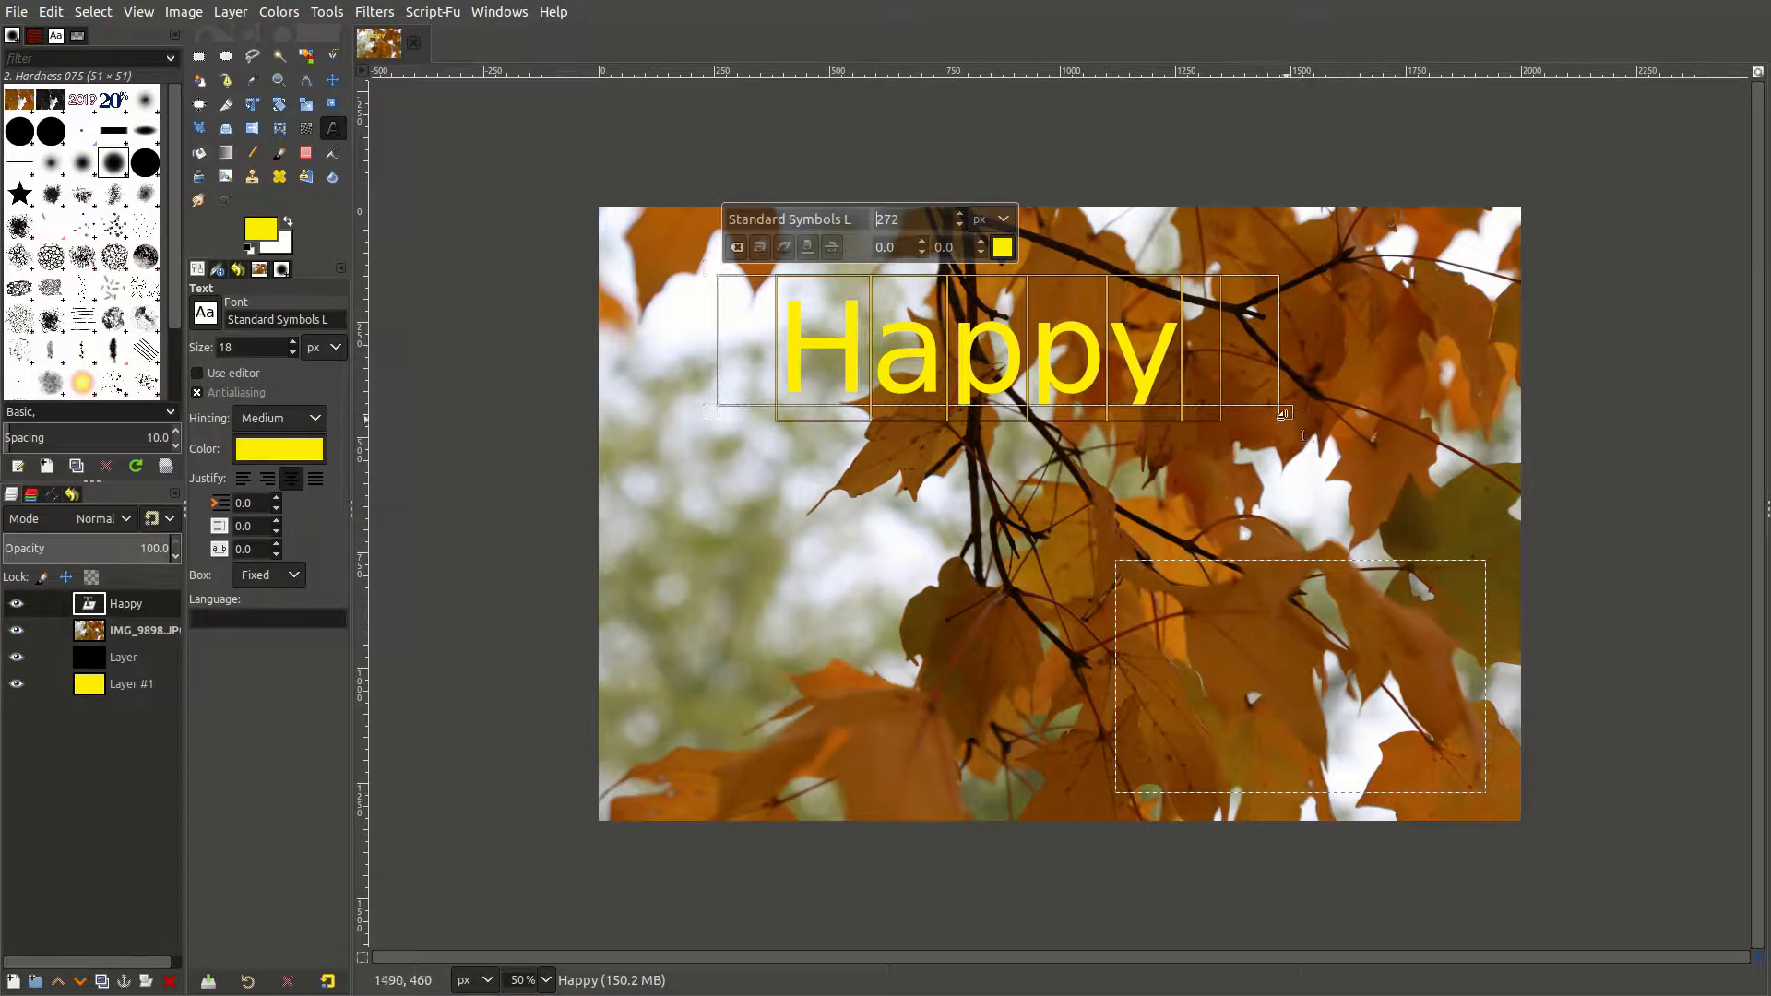
{"action": "left_click_drag", "start_coordinate": [1287, 414], "coordinate": [1336, 487]}
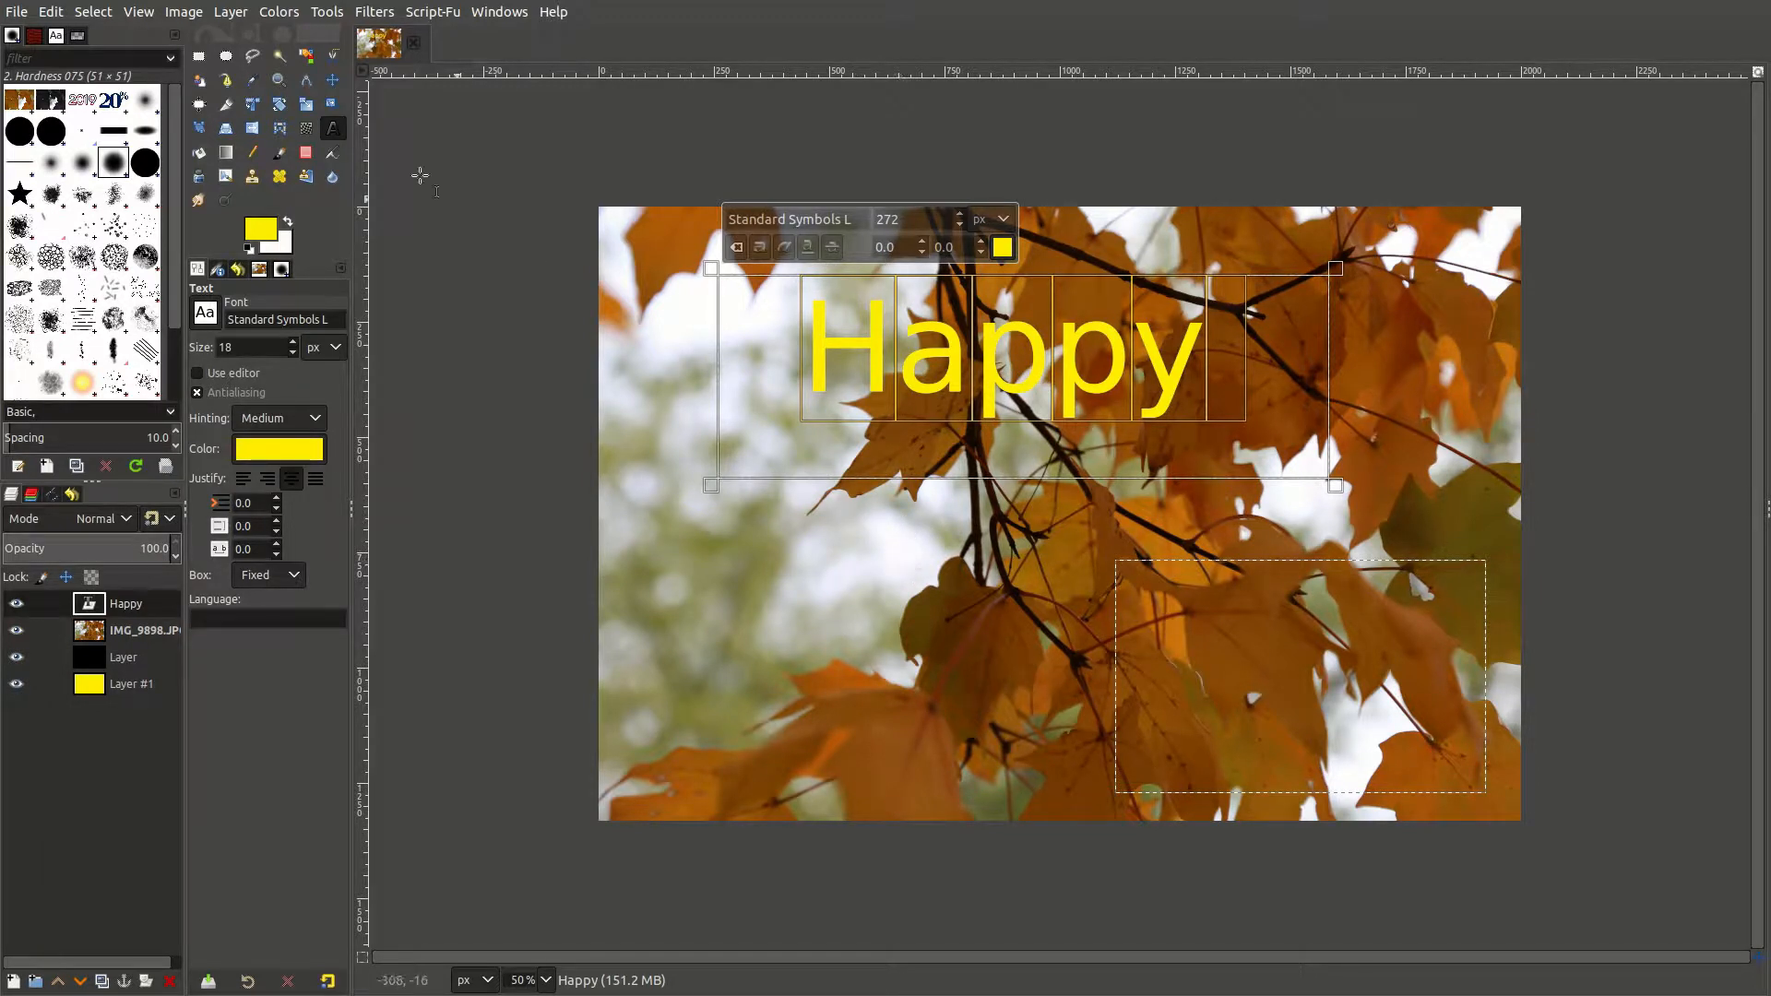
Step: Try the Eraser and the Paintbrush on the image while the Happy text layer is active
{"action": "left_click", "coordinate": [307, 155]}
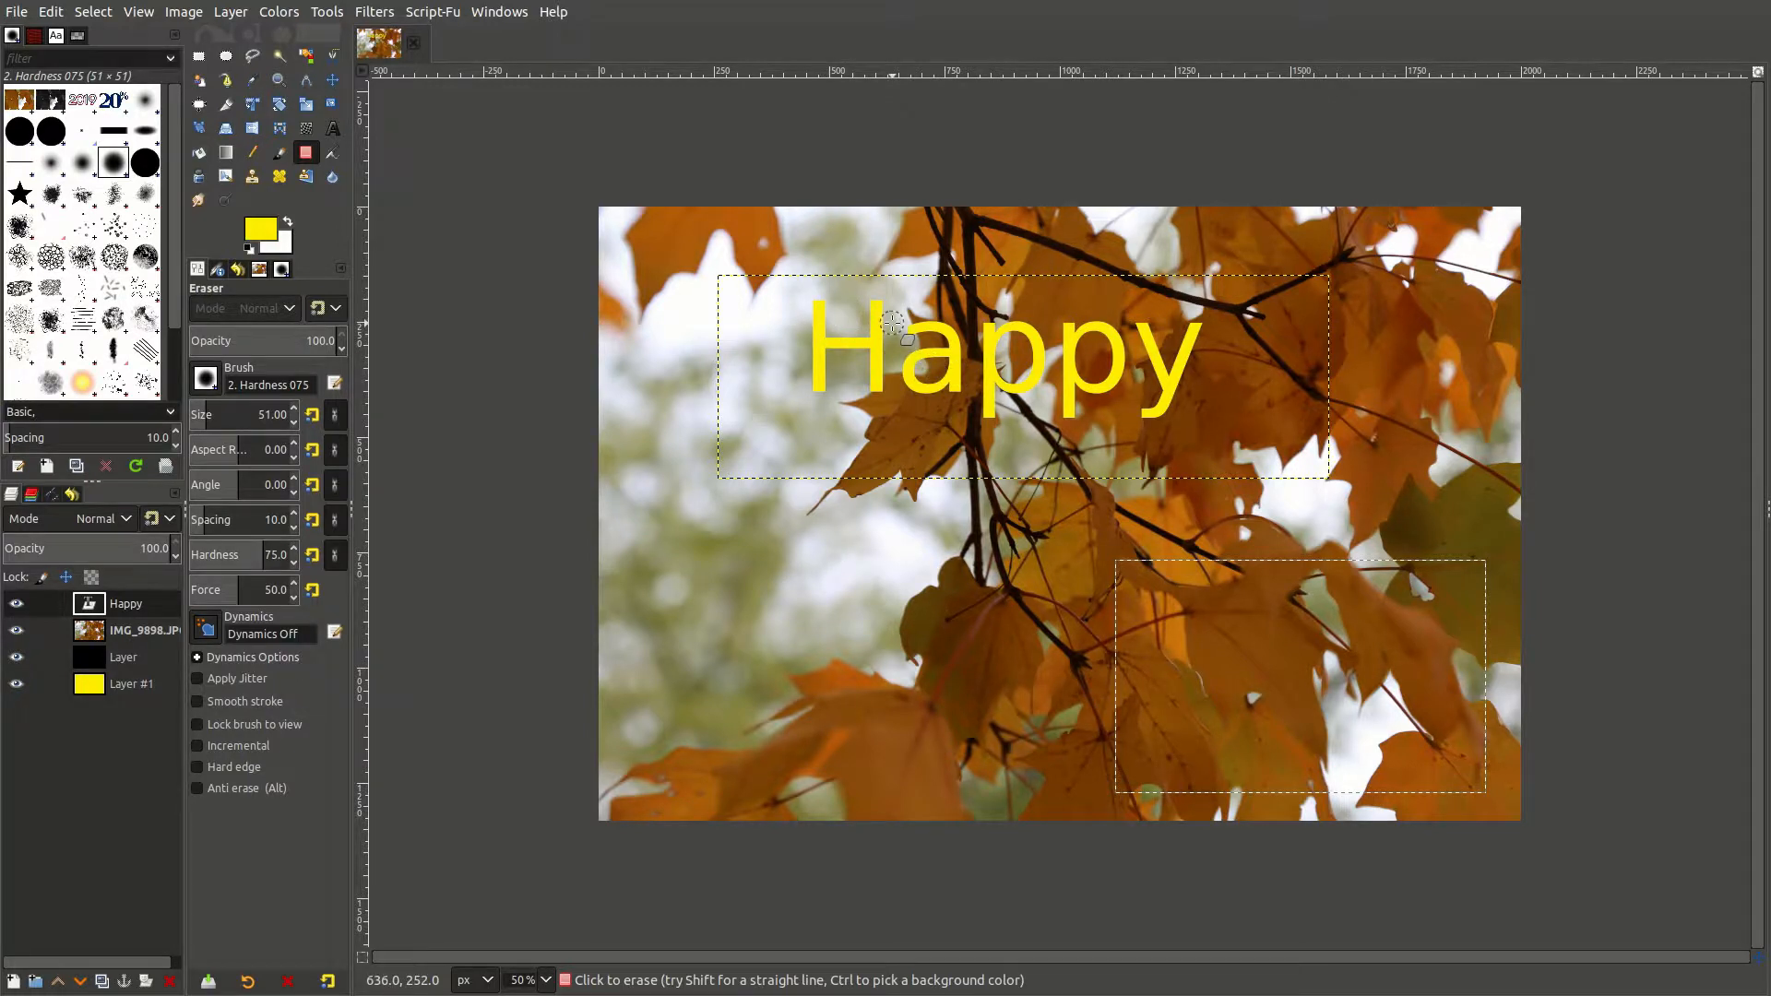
{"action": "left_click", "coordinate": [933, 416]}
{"action": "left_click", "coordinate": [279, 152]}
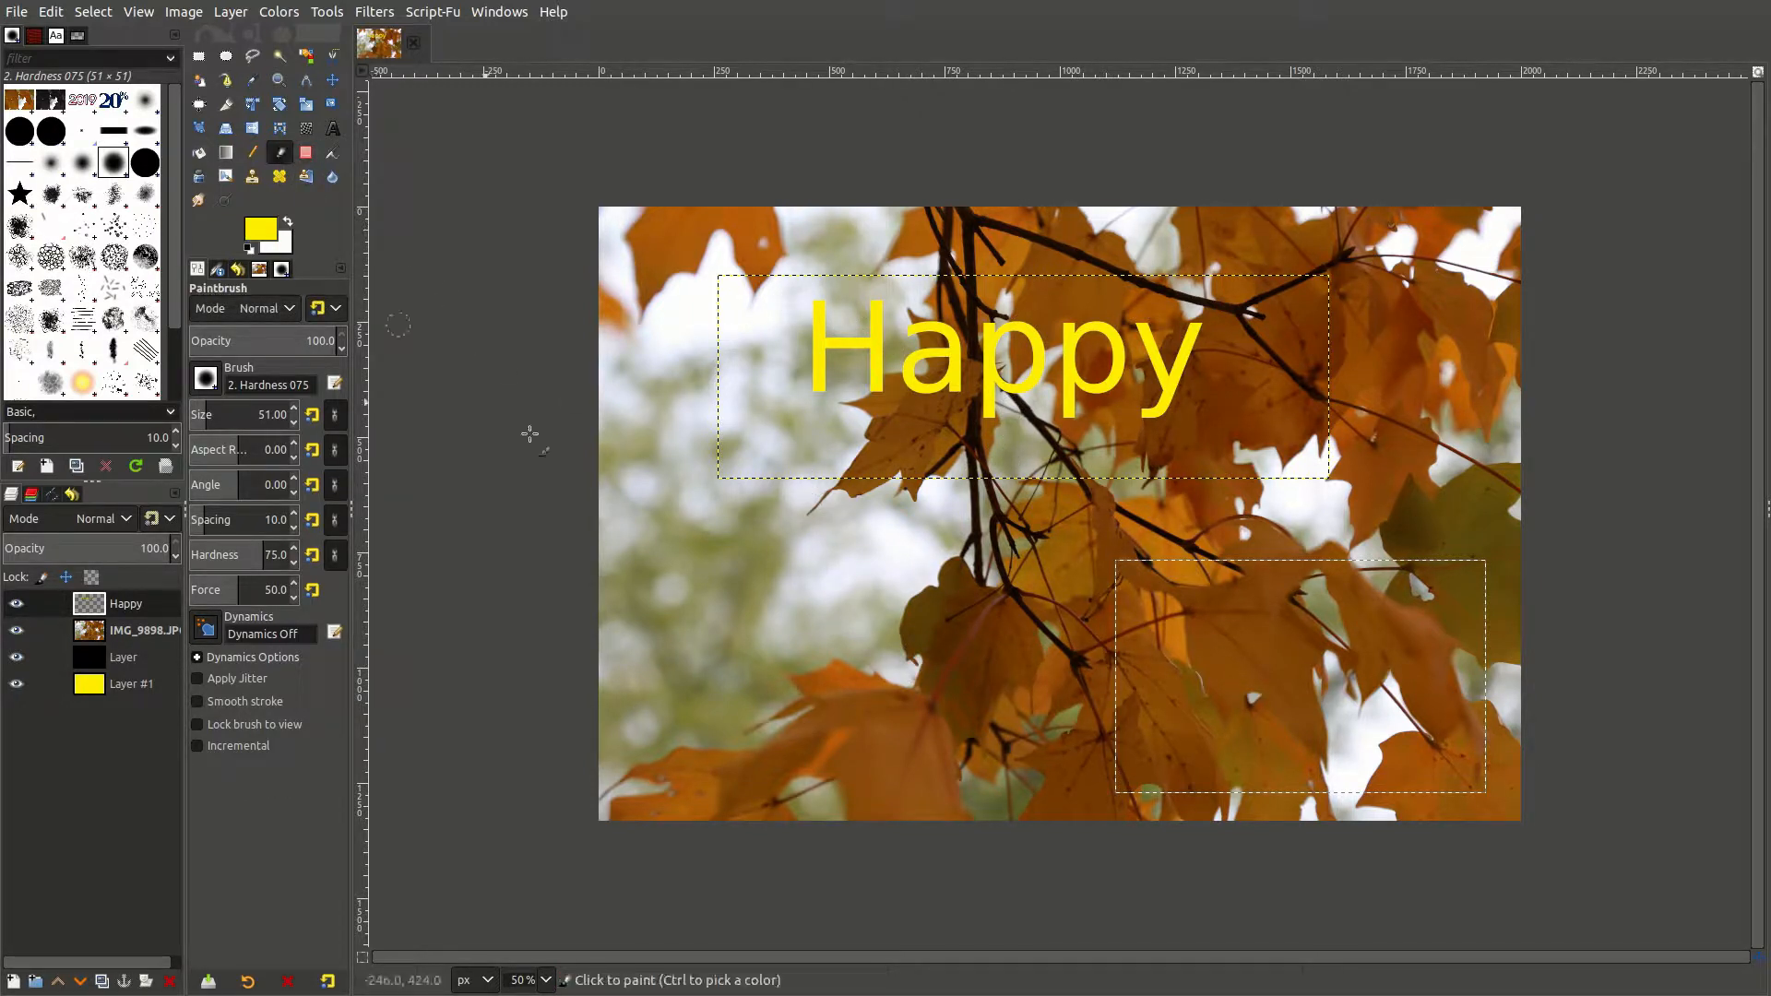
{"action": "left_click", "coordinate": [955, 597]}
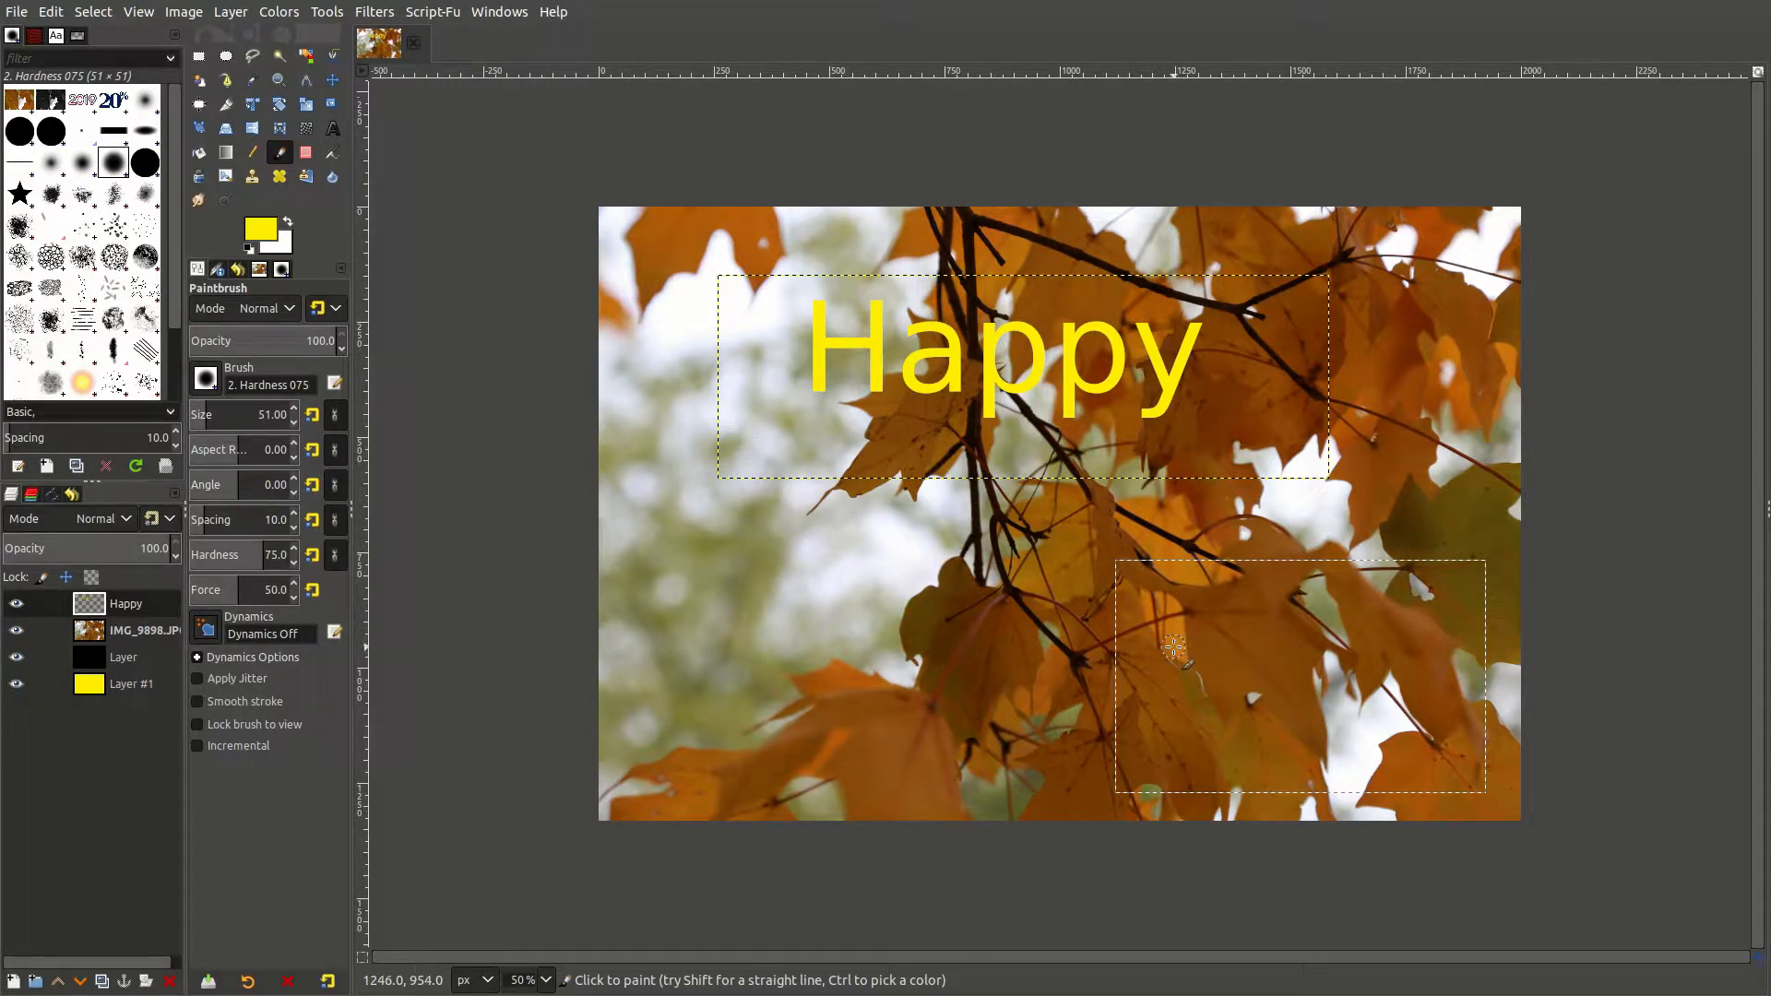
{"action": "left_click_drag", "start_coordinate": [1173, 648], "coordinate": [1172, 642]}
Step: Activate the photo layer, paint a diagonal yellow stroke across the selection's upper-left corner, and undo the stroke
{"action": "left_click", "coordinate": [153, 631]}
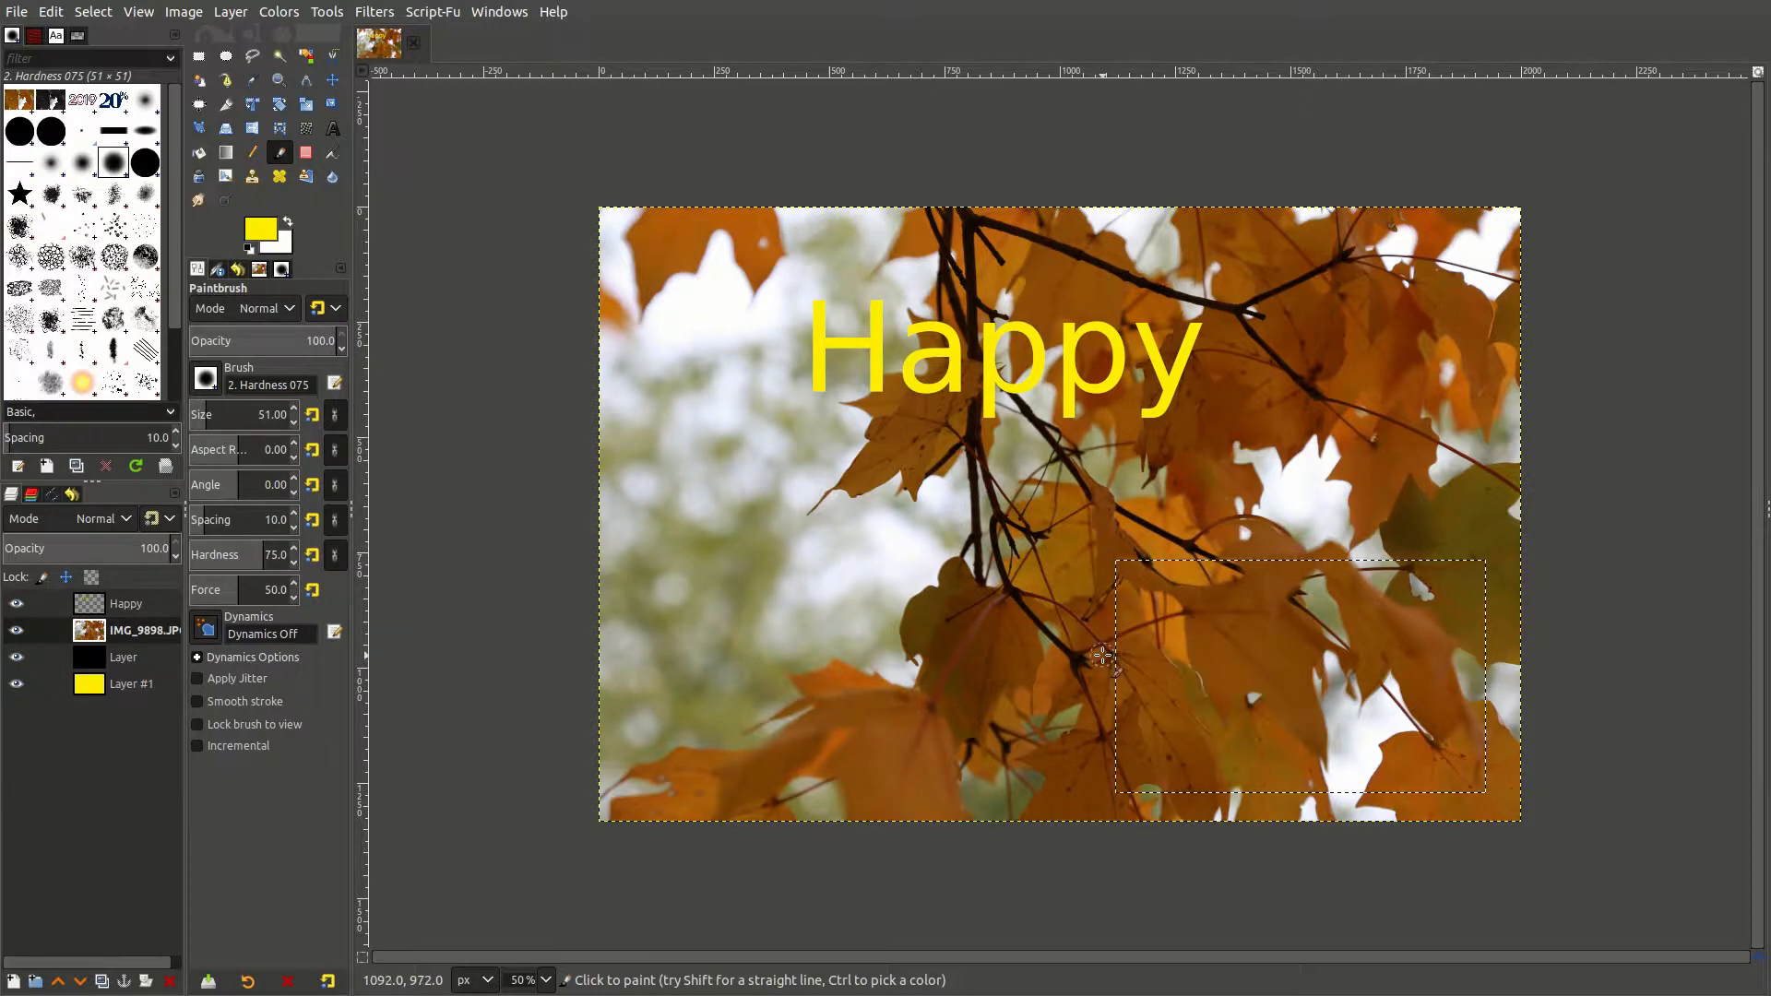
{"action": "left_click_drag", "start_coordinate": [1104, 655], "coordinate": [1247, 546]}
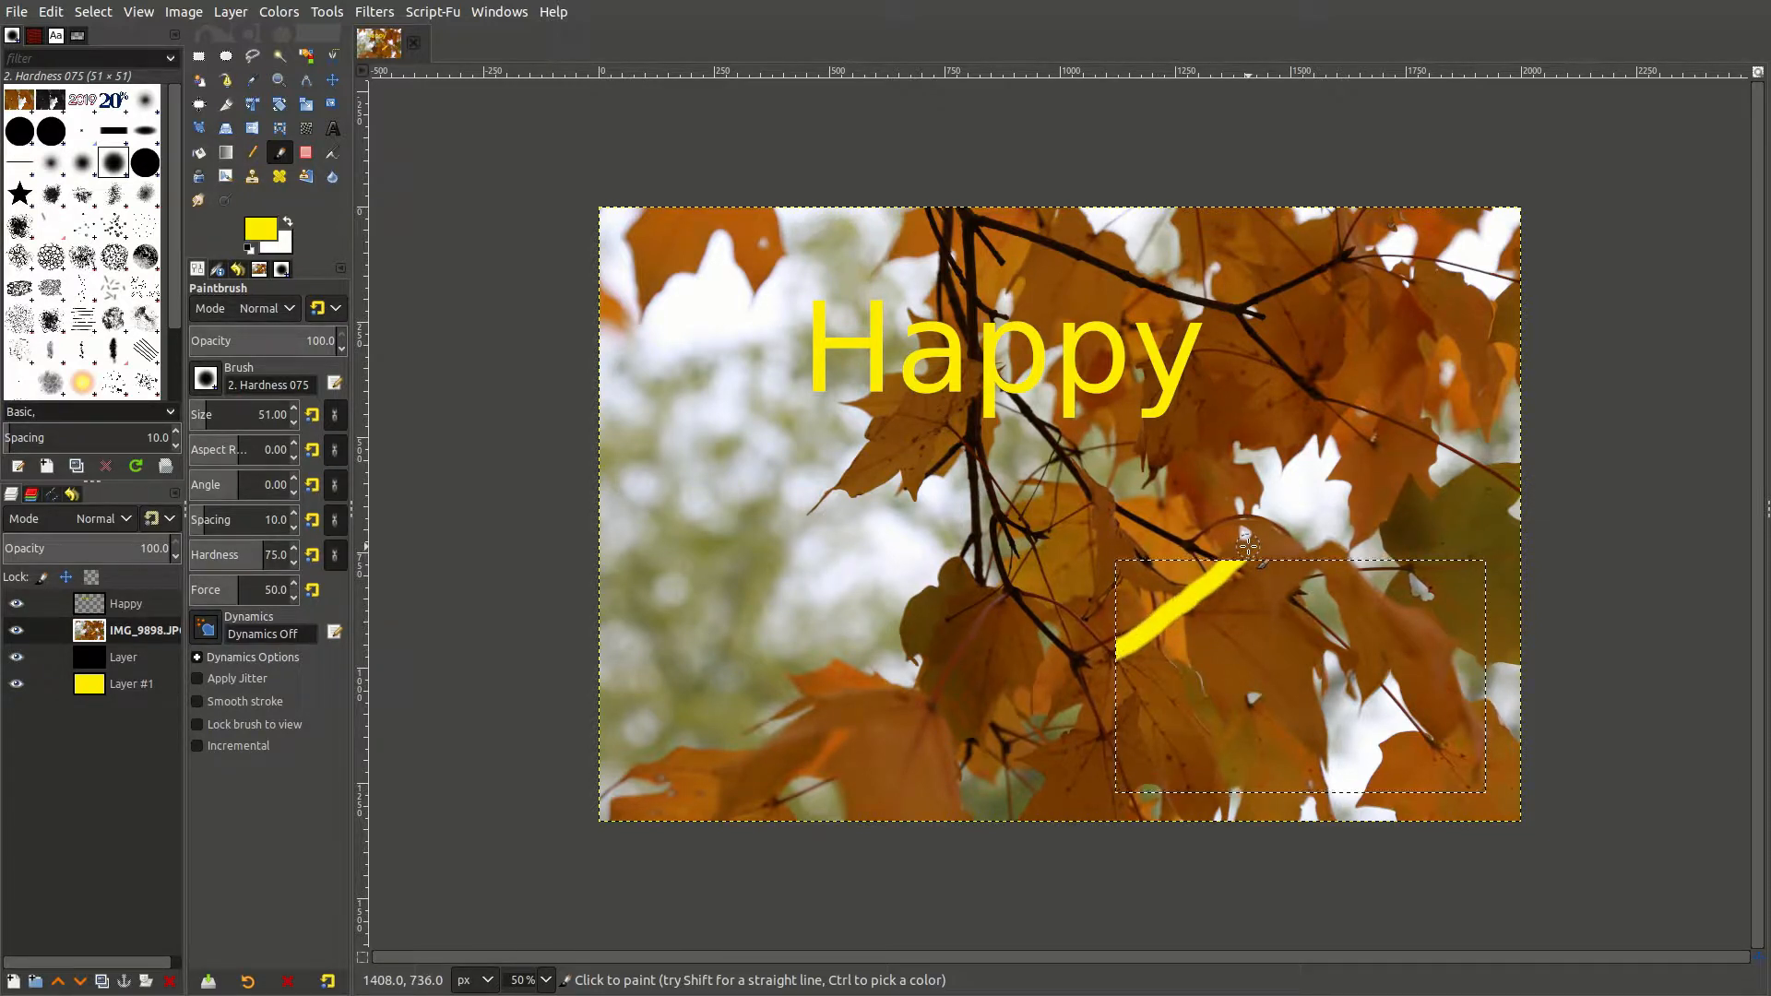
{"action": "key", "text": "ctrl+z"}
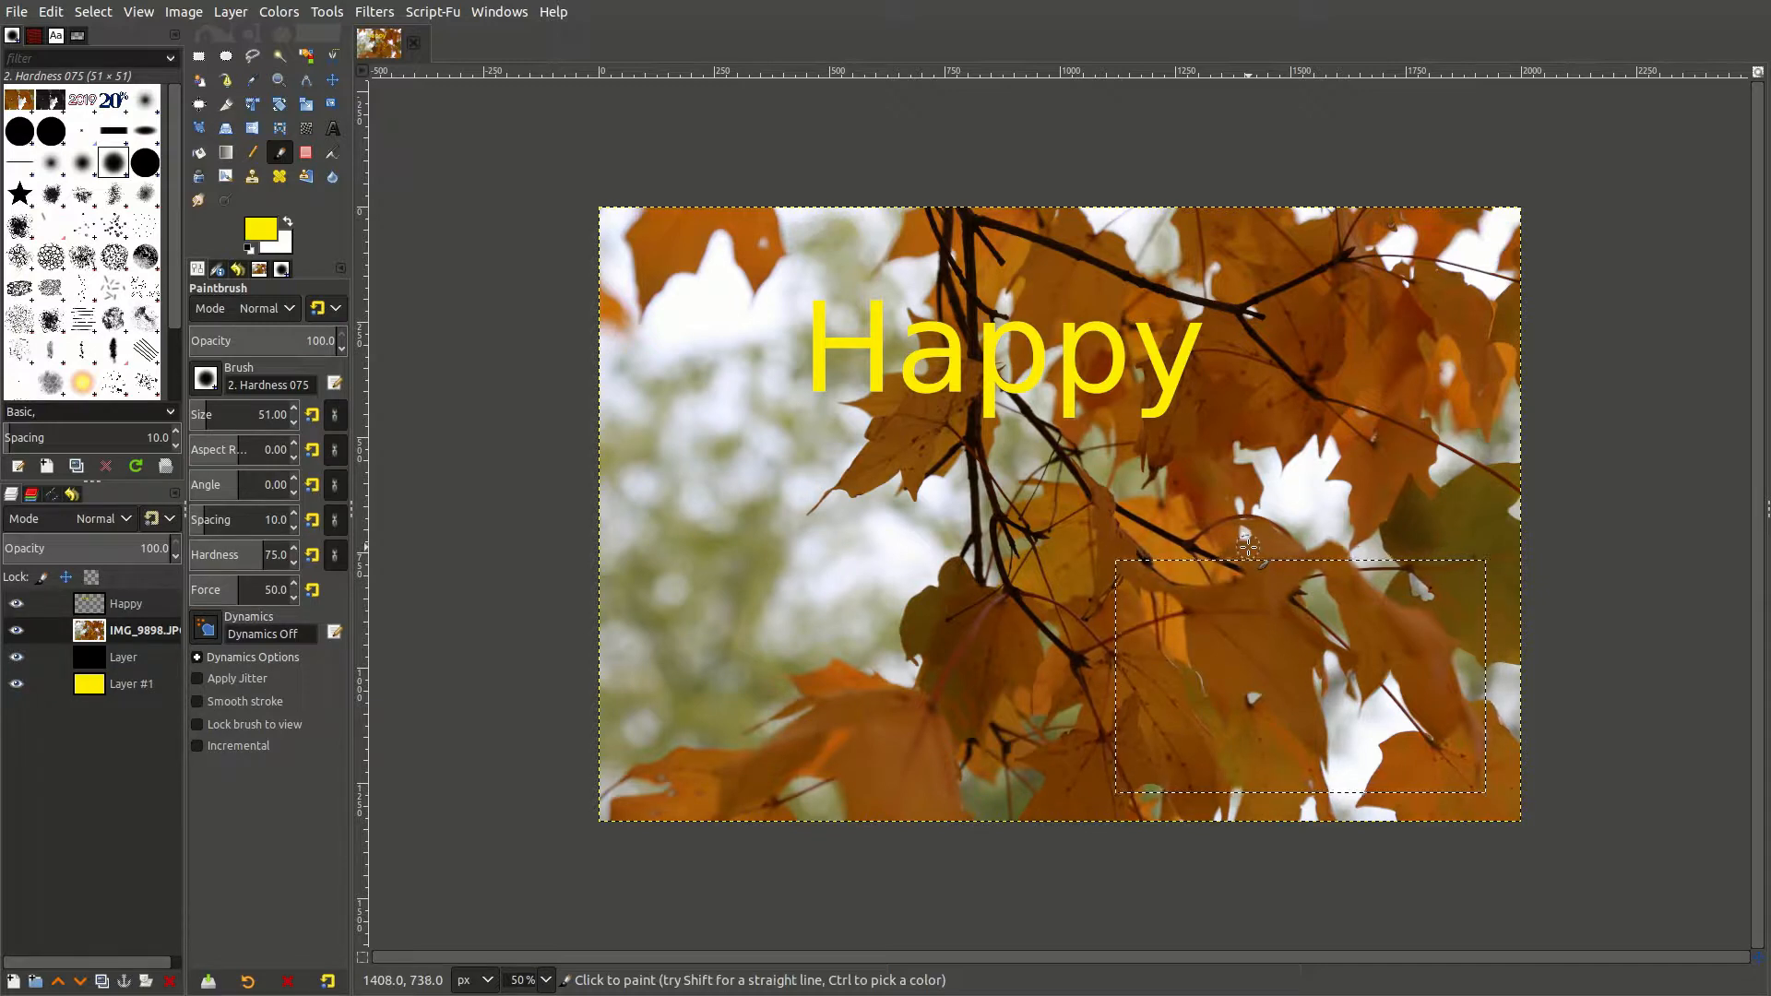
Step: Try an Eraser stroke across the selected area of the photo layer and undo it
{"action": "left_click", "coordinate": [307, 153]}
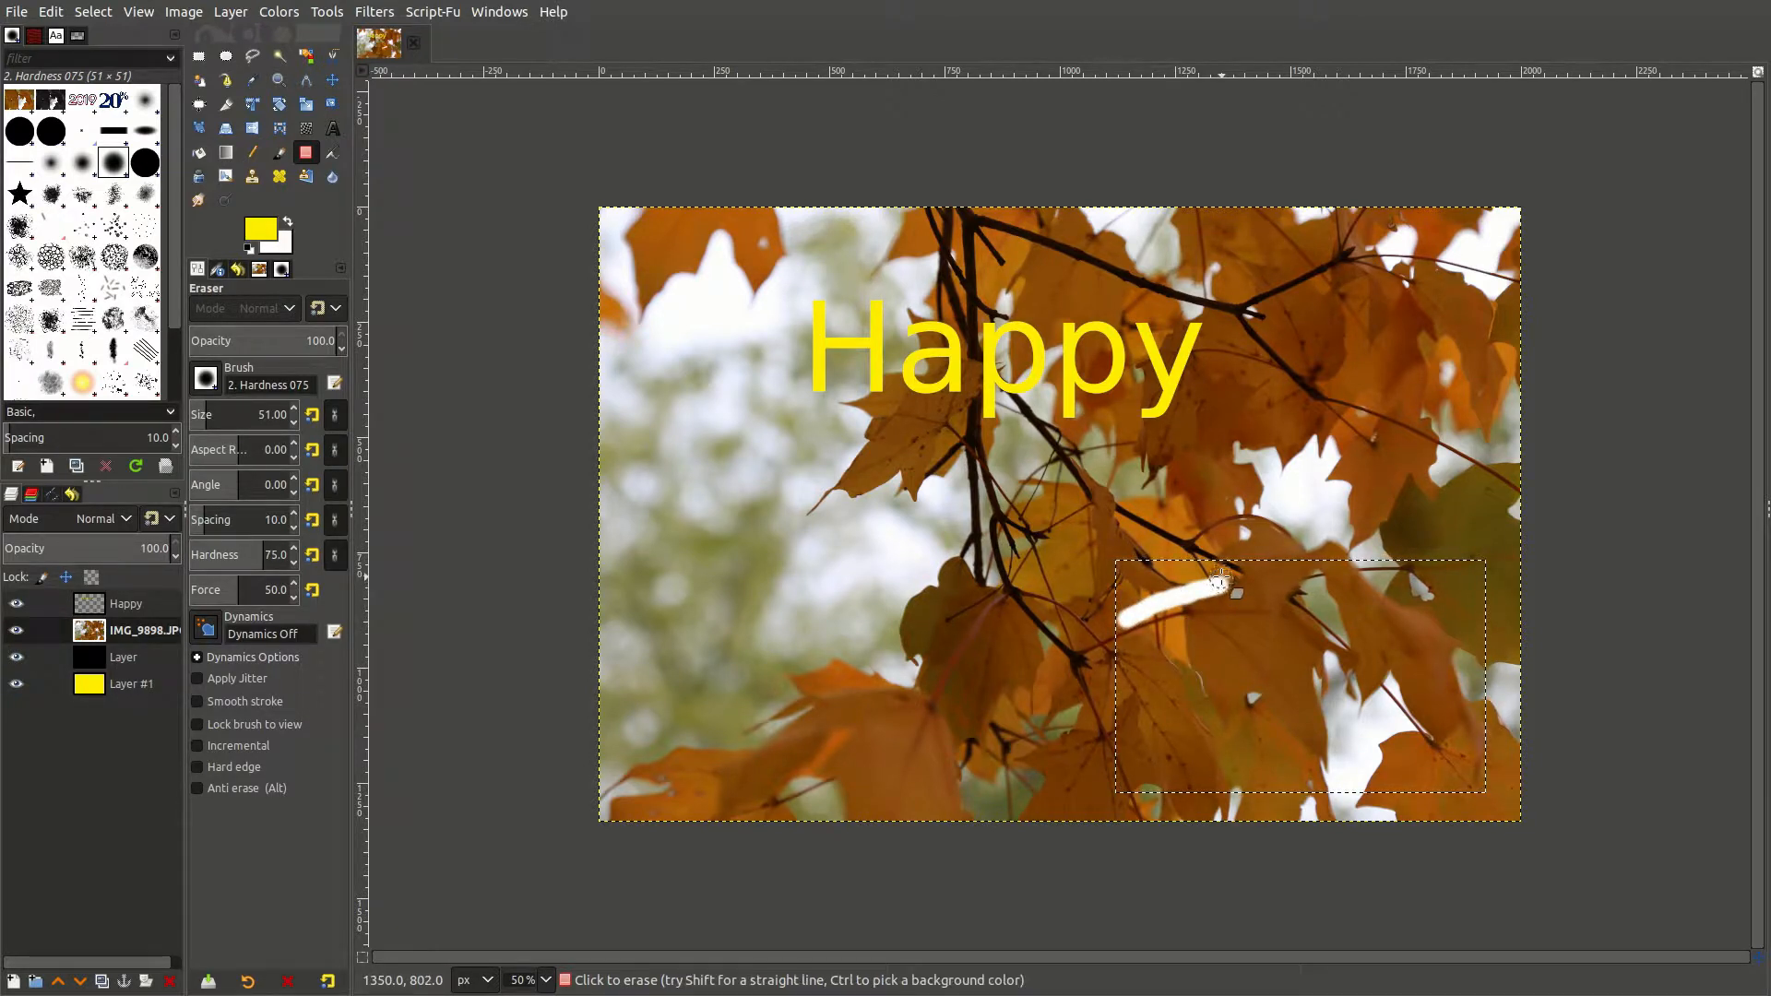
{"action": "key", "text": "ctrl"}
{"action": "key", "text": "ctrl+z"}
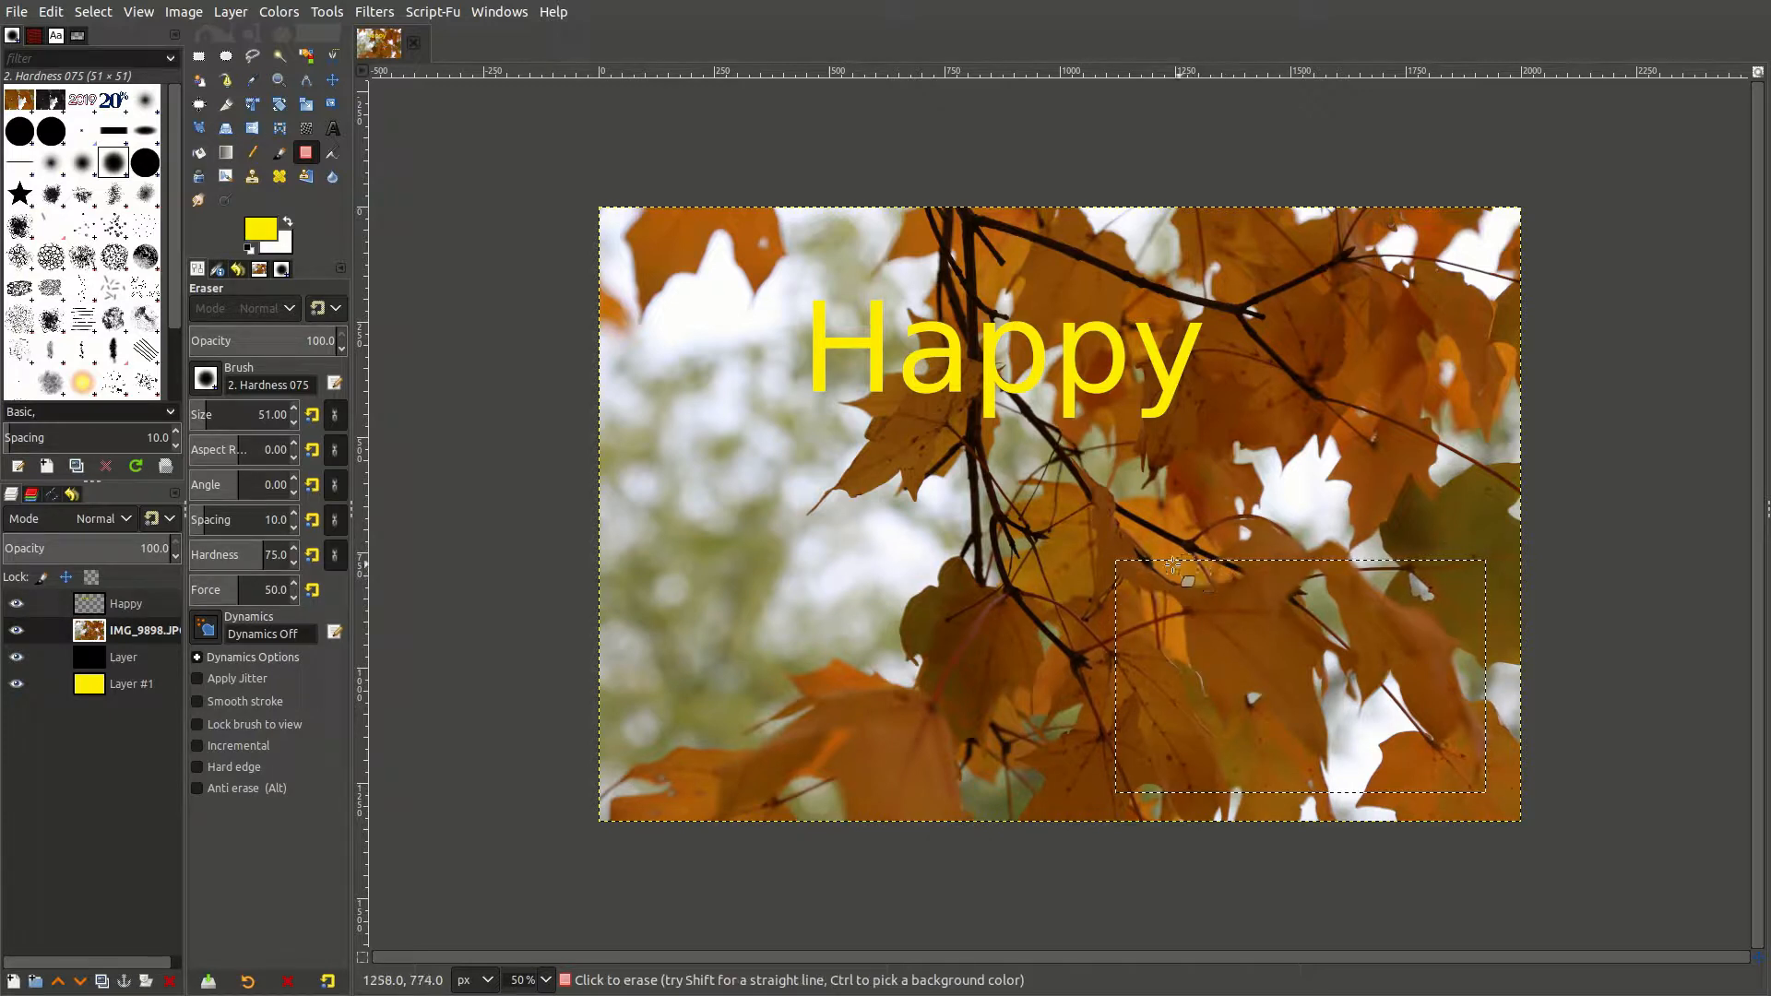
Step: Try a yellow Paintbrush stroke crossing the selection's border on the photo layer and undo it
{"action": "left_click", "coordinate": [281, 153]}
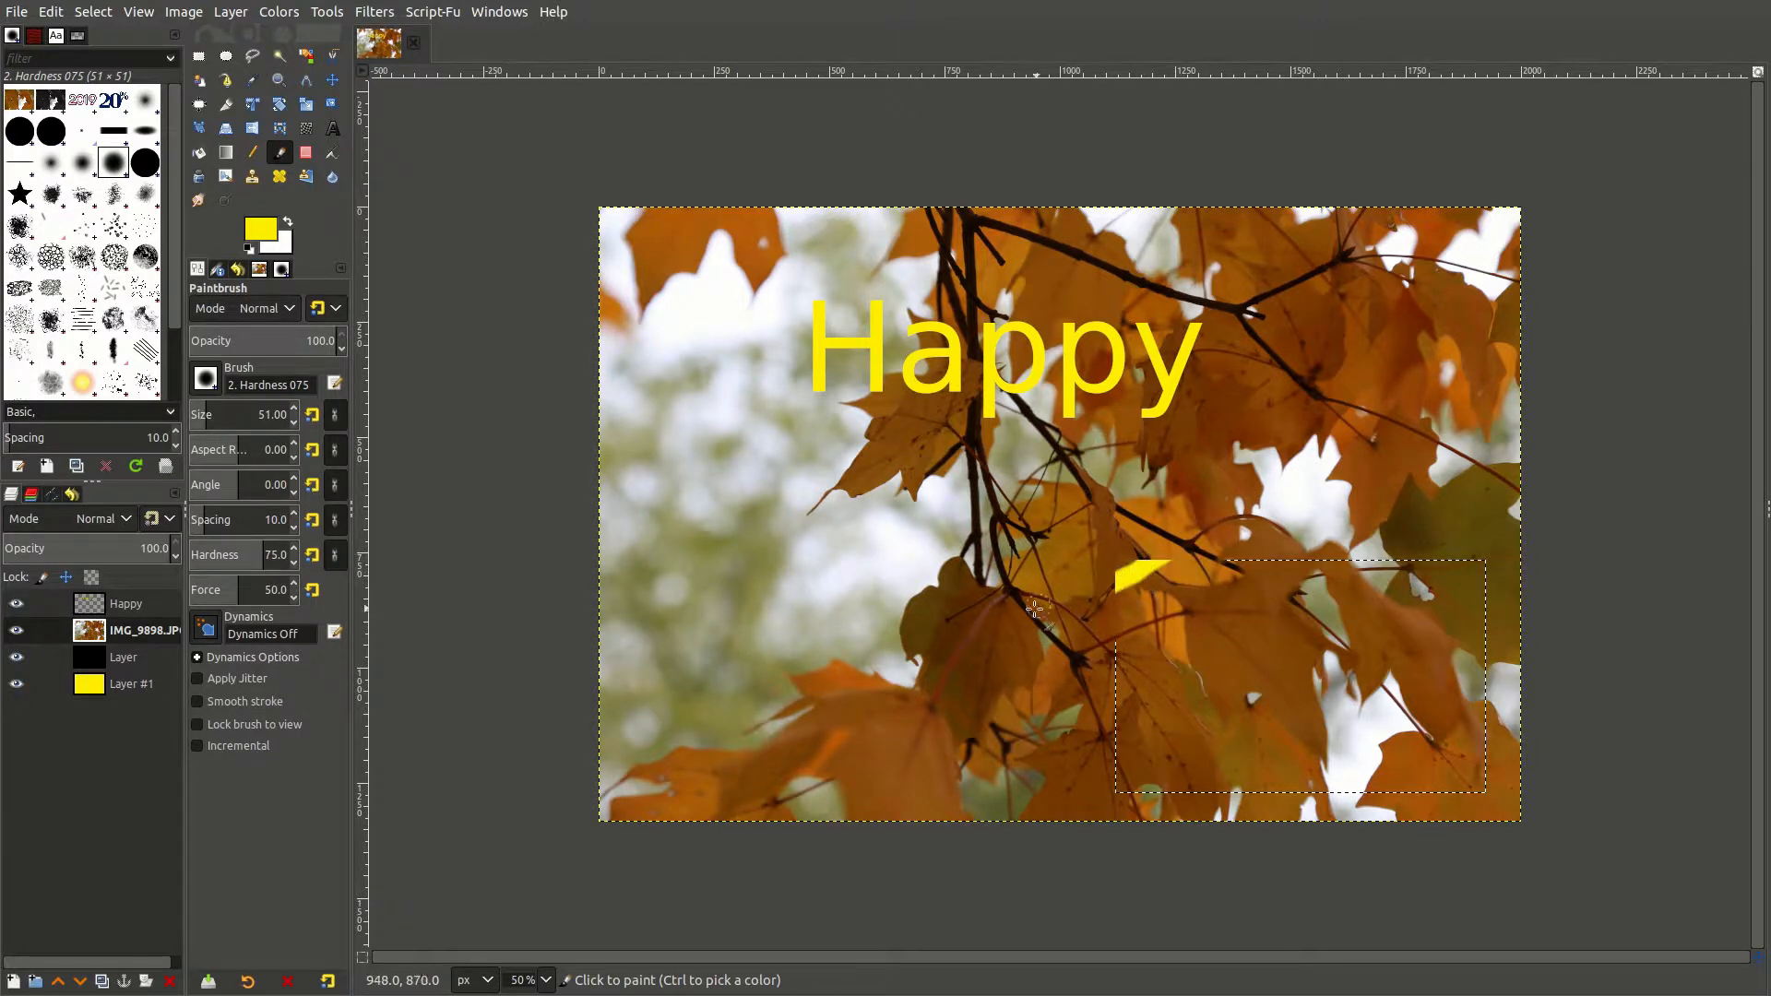
{"action": "key", "text": "ctrl+z"}
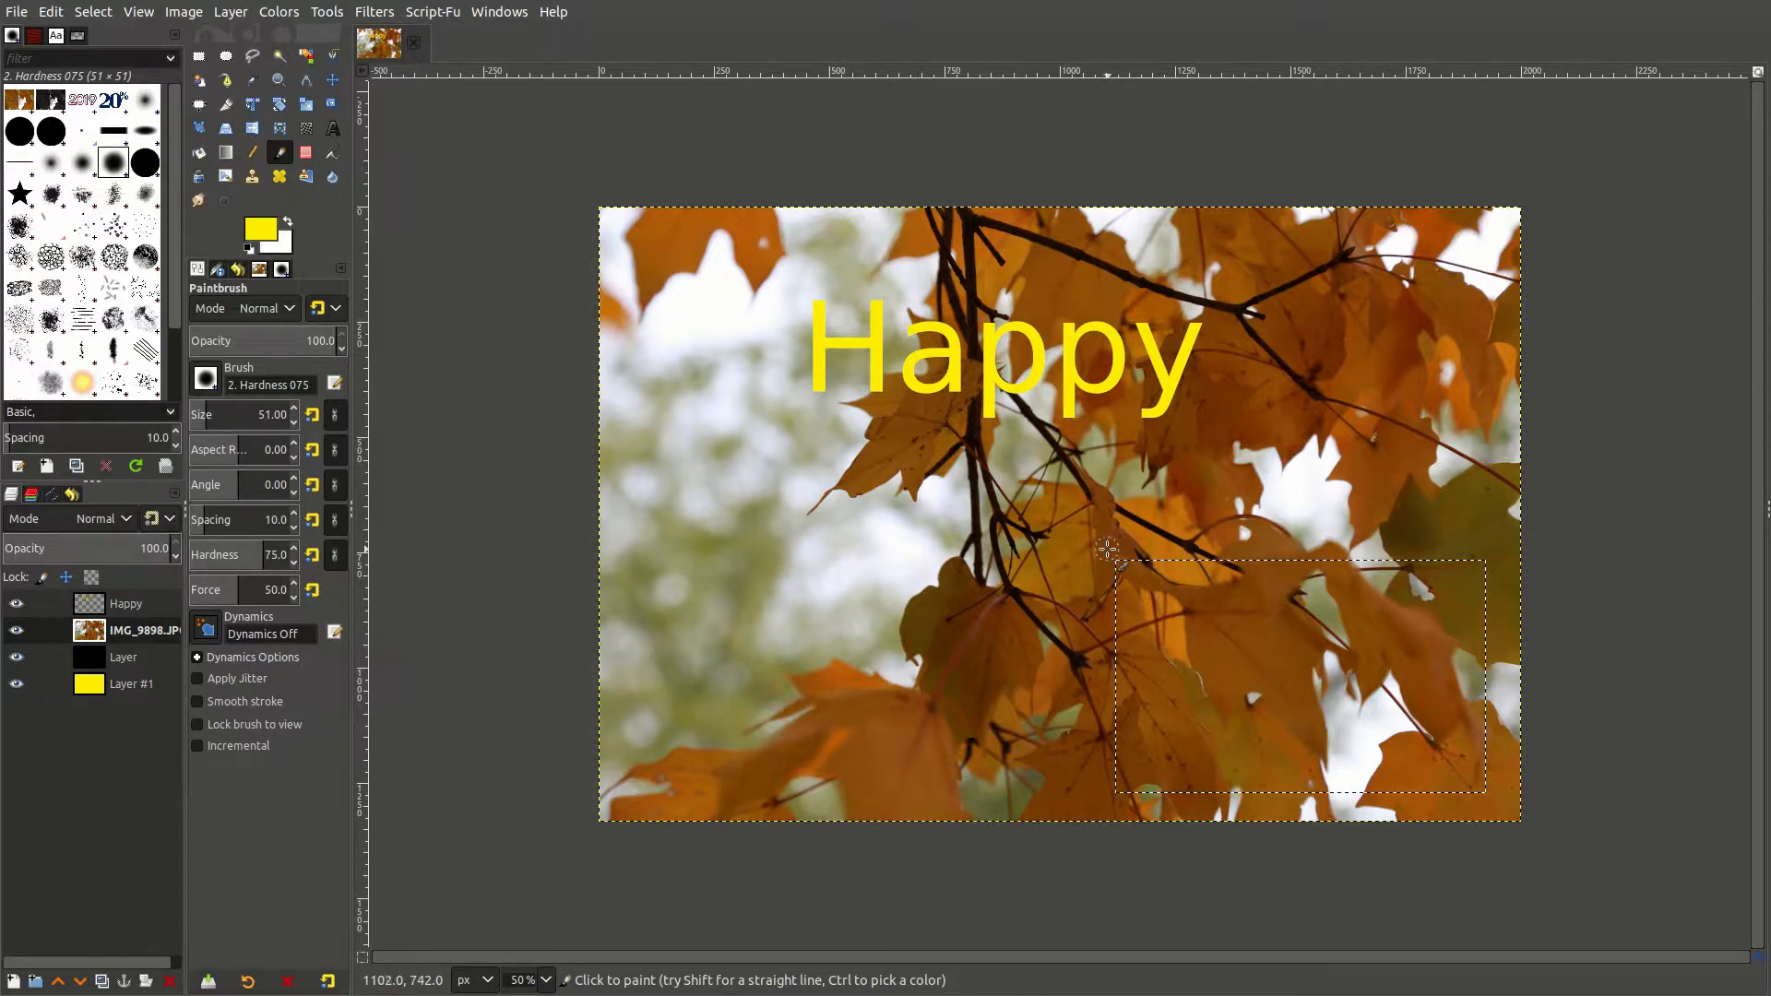
Step: Clear the rectangular selection so that nothing is selected
{"action": "right_click", "coordinate": [909, 466]}
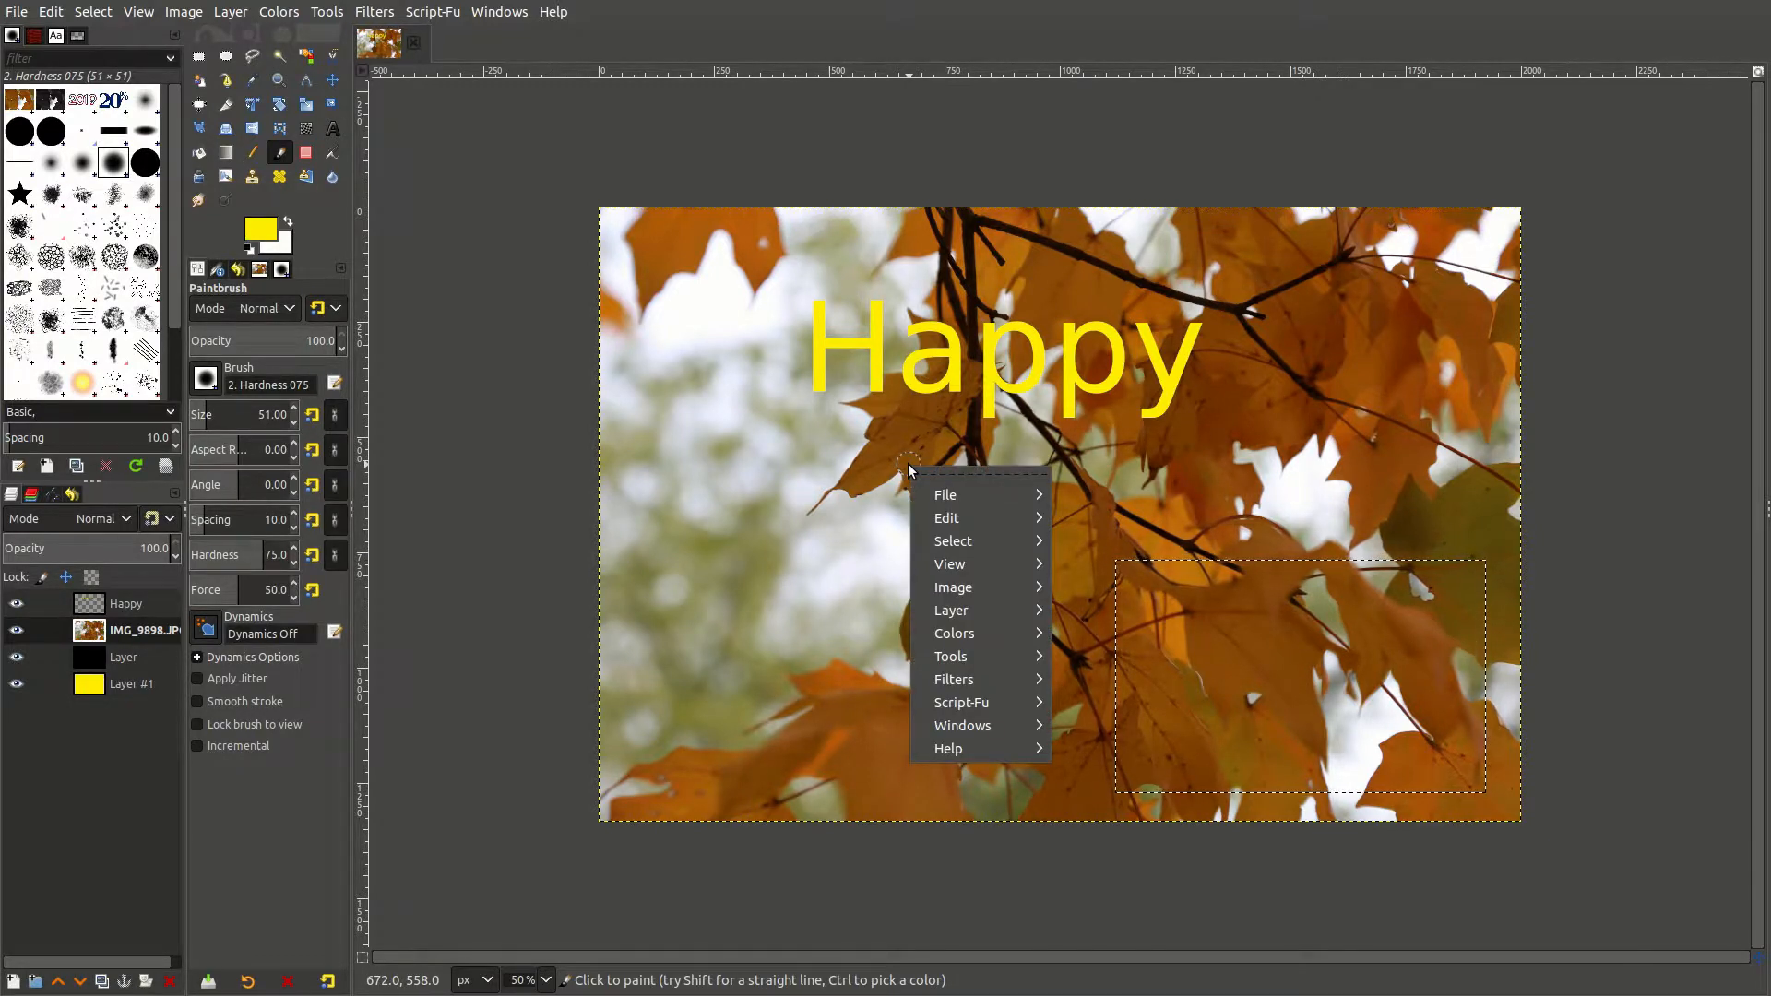
{"action": "mouse_move", "coordinate": [957, 547]}
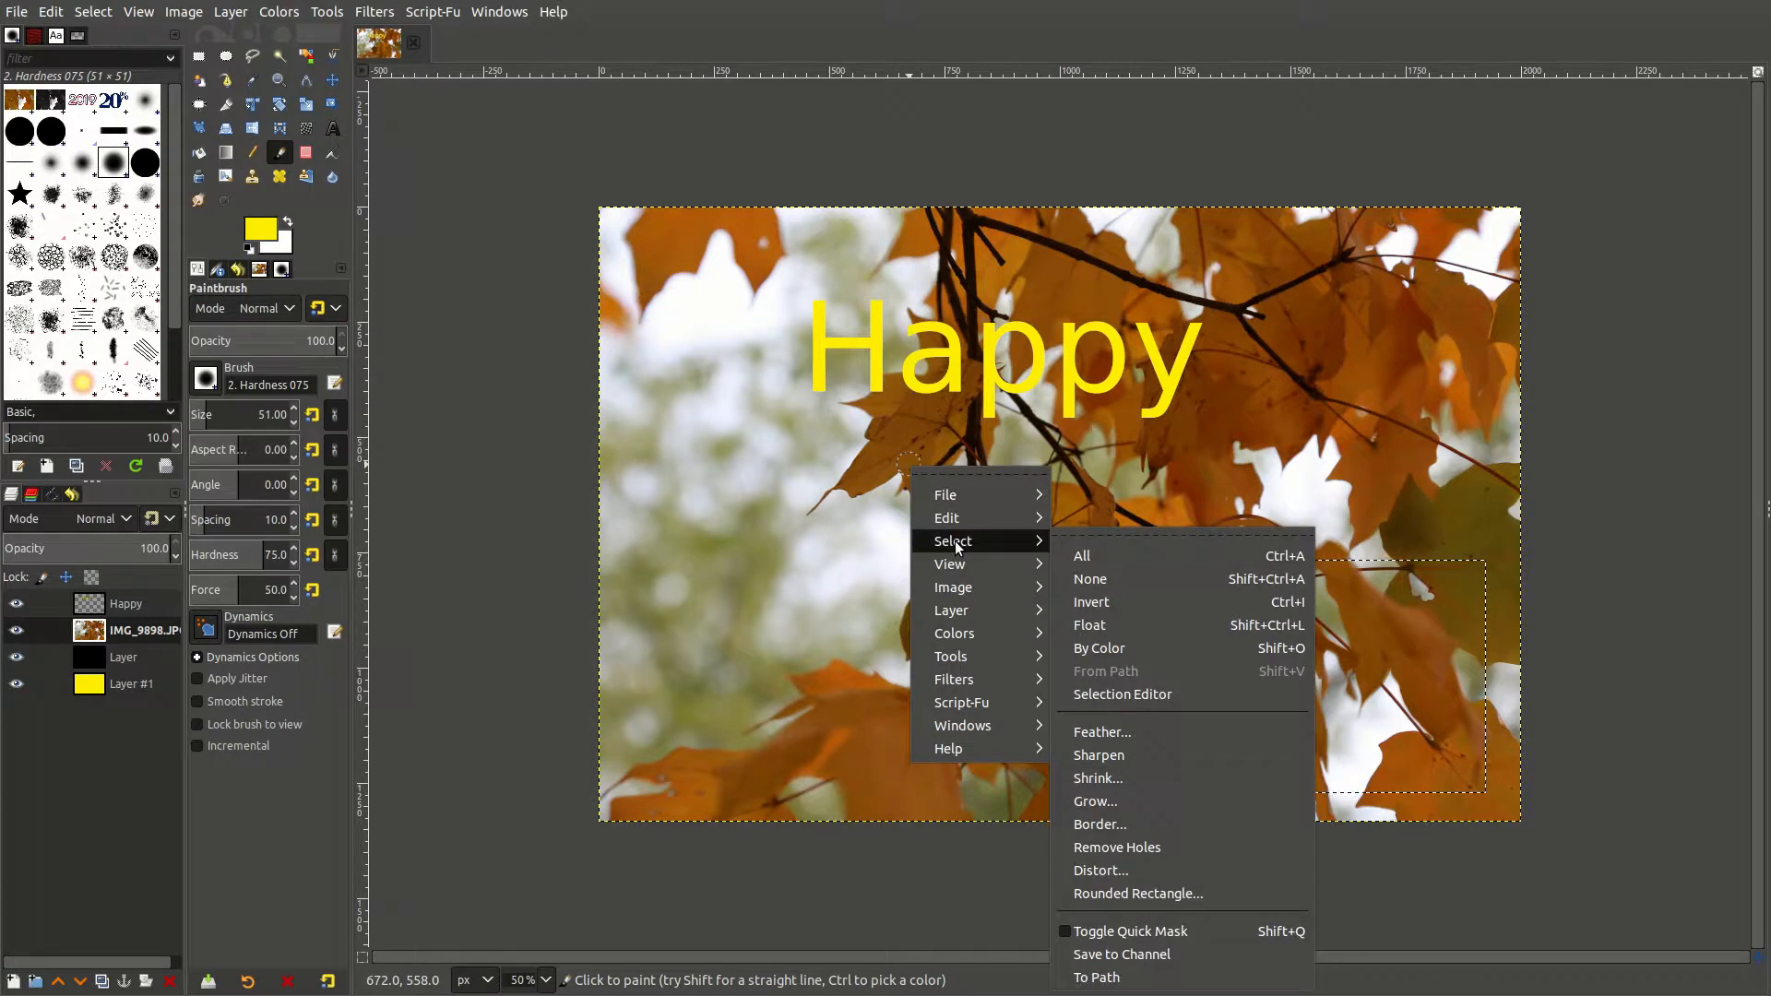
{"action": "left_click", "coordinate": [1087, 579]}
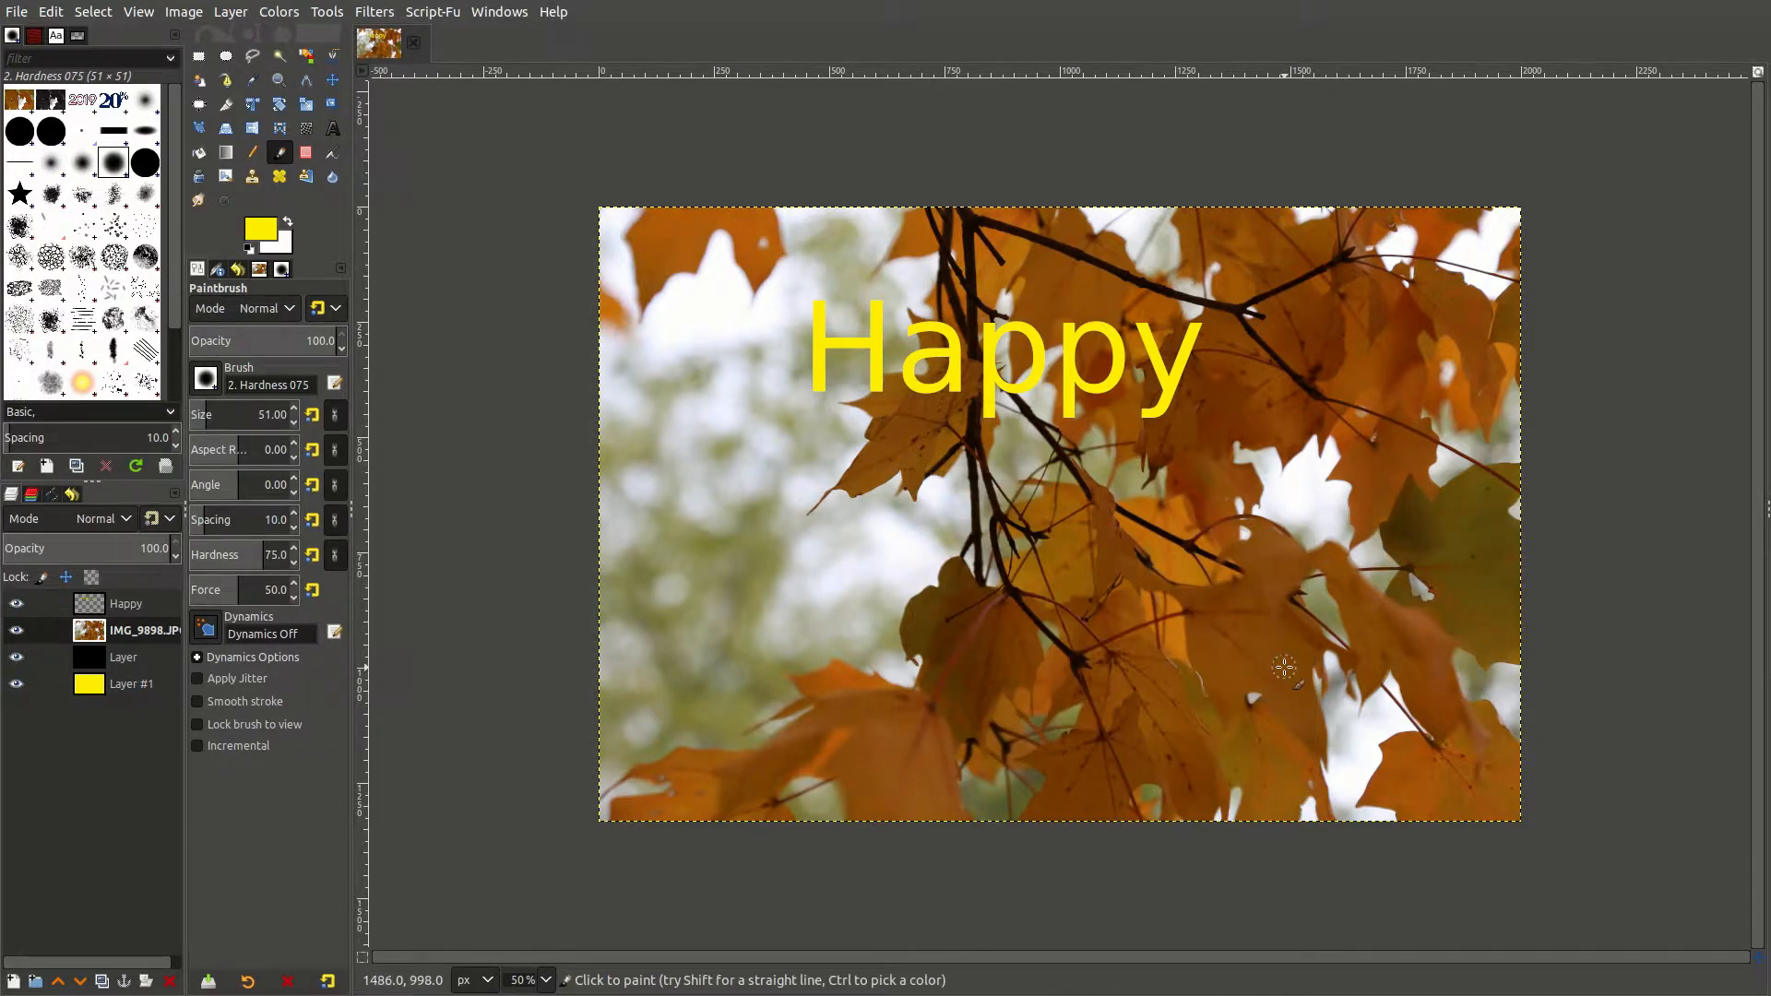
Step: Paint a large freehand yellow loop across the middle of the photo layer and undo it
{"action": "mouse_move", "coordinate": [1286, 472]}
{"action": "left_mouse_down"}
{"action": "mouse_move", "coordinate": [1250, 519]}
{"action": "mouse_move", "coordinate": [1015, 614]}
{"action": "mouse_move", "coordinate": [977, 508]}
{"action": "mouse_move", "coordinate": [1258, 640]}
{"action": "mouse_move", "coordinate": [1458, 458]}
{"action": "mouse_move", "coordinate": [1378, 334]}
{"action": "mouse_move", "coordinate": [1333, 434]}
{"action": "mouse_move", "coordinate": [1024, 644]}
{"action": "mouse_move", "coordinate": [925, 570]}
{"action": "left_mouse_up"}
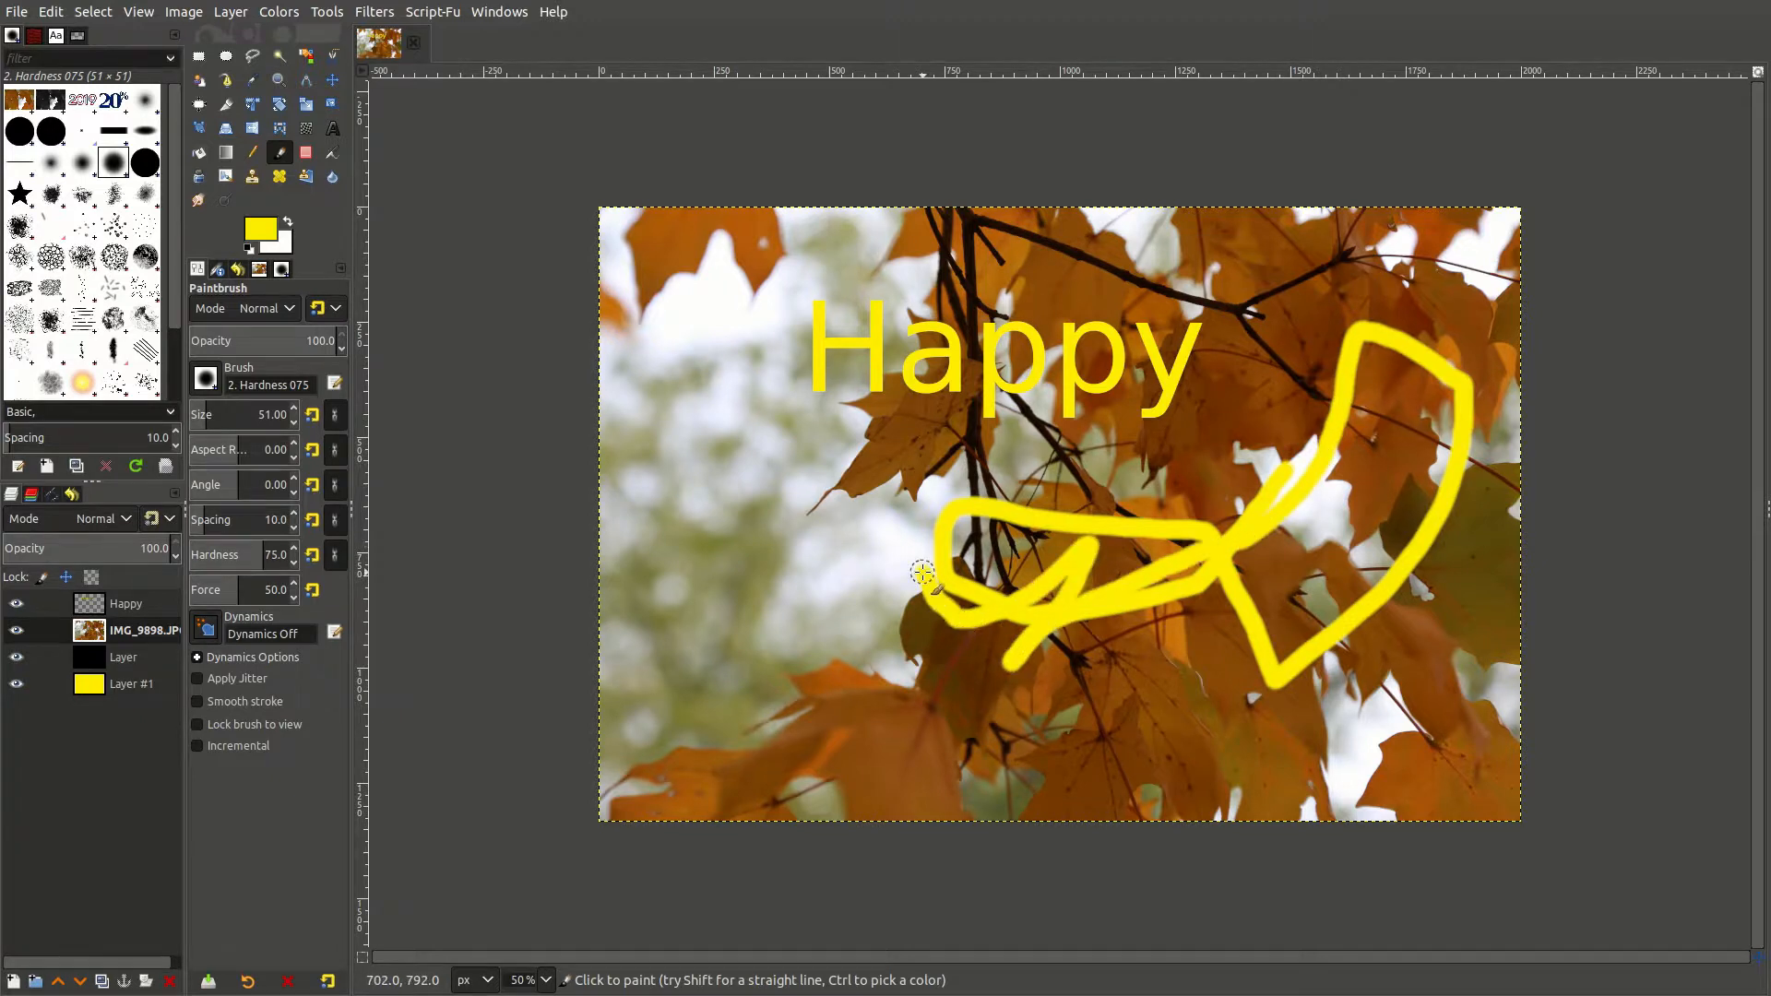
{"action": "key", "text": "ctrl+z"}
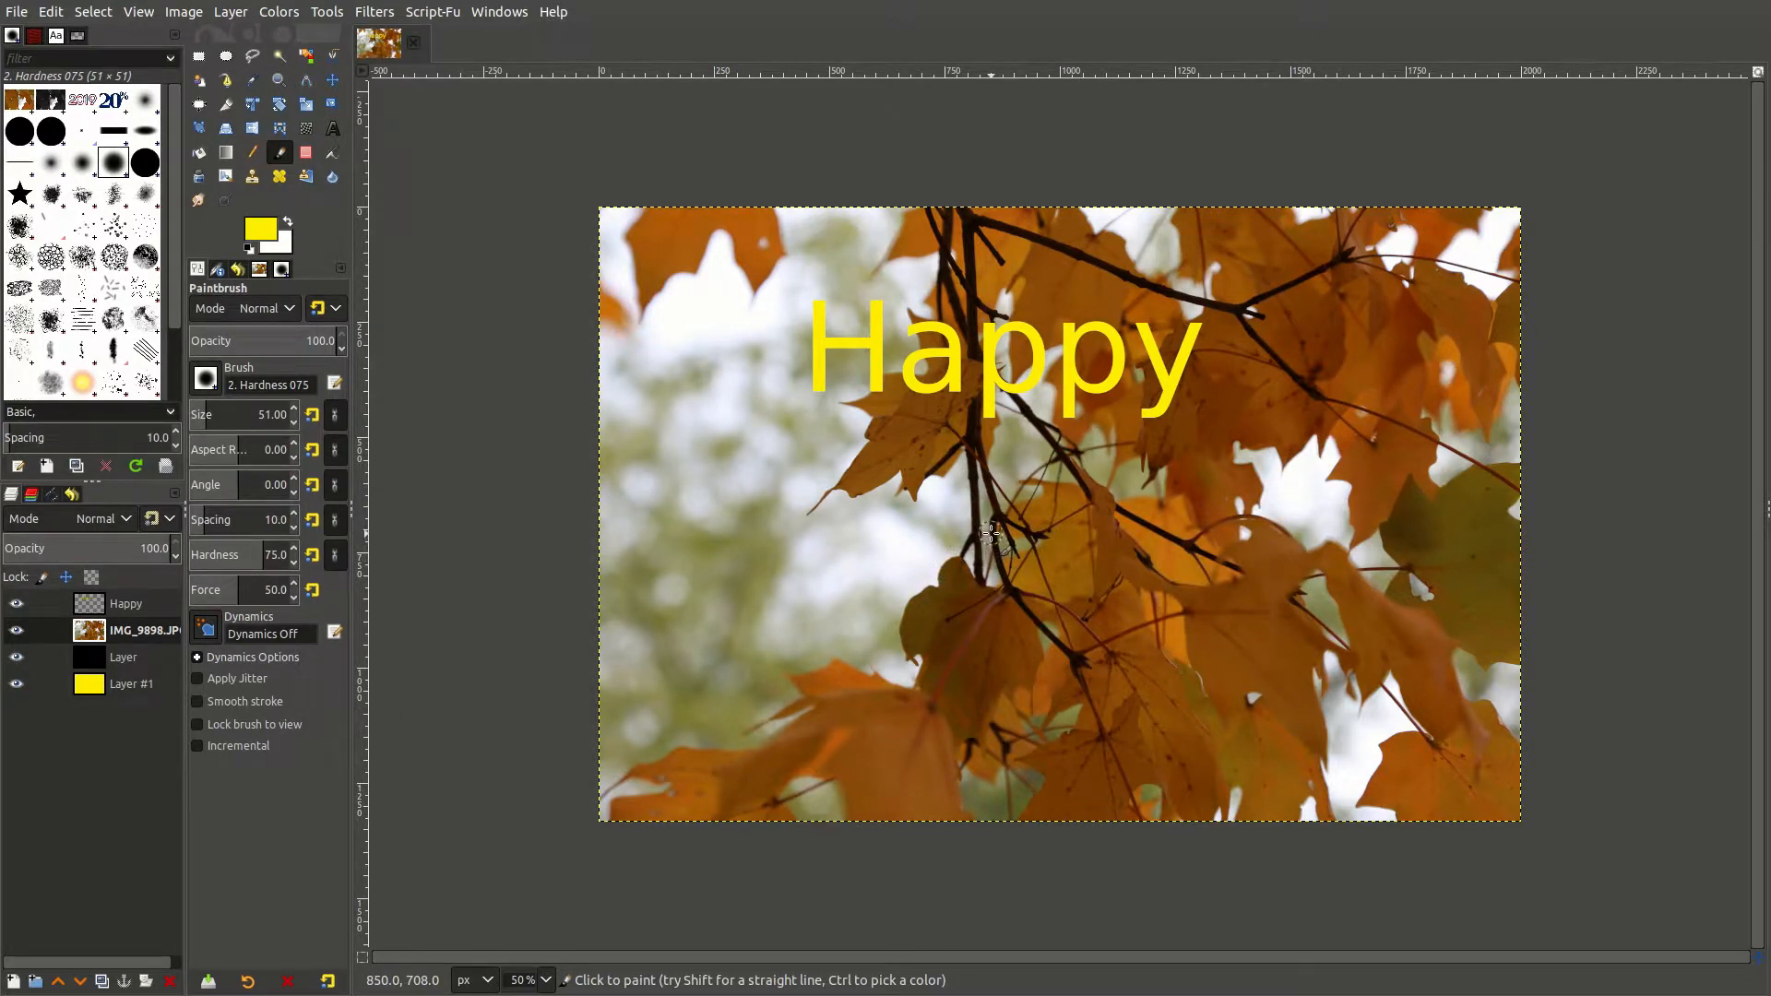
Step: Check whether the selection's None command is available, without applying any command
{"action": "right_click", "coordinate": [943, 499]}
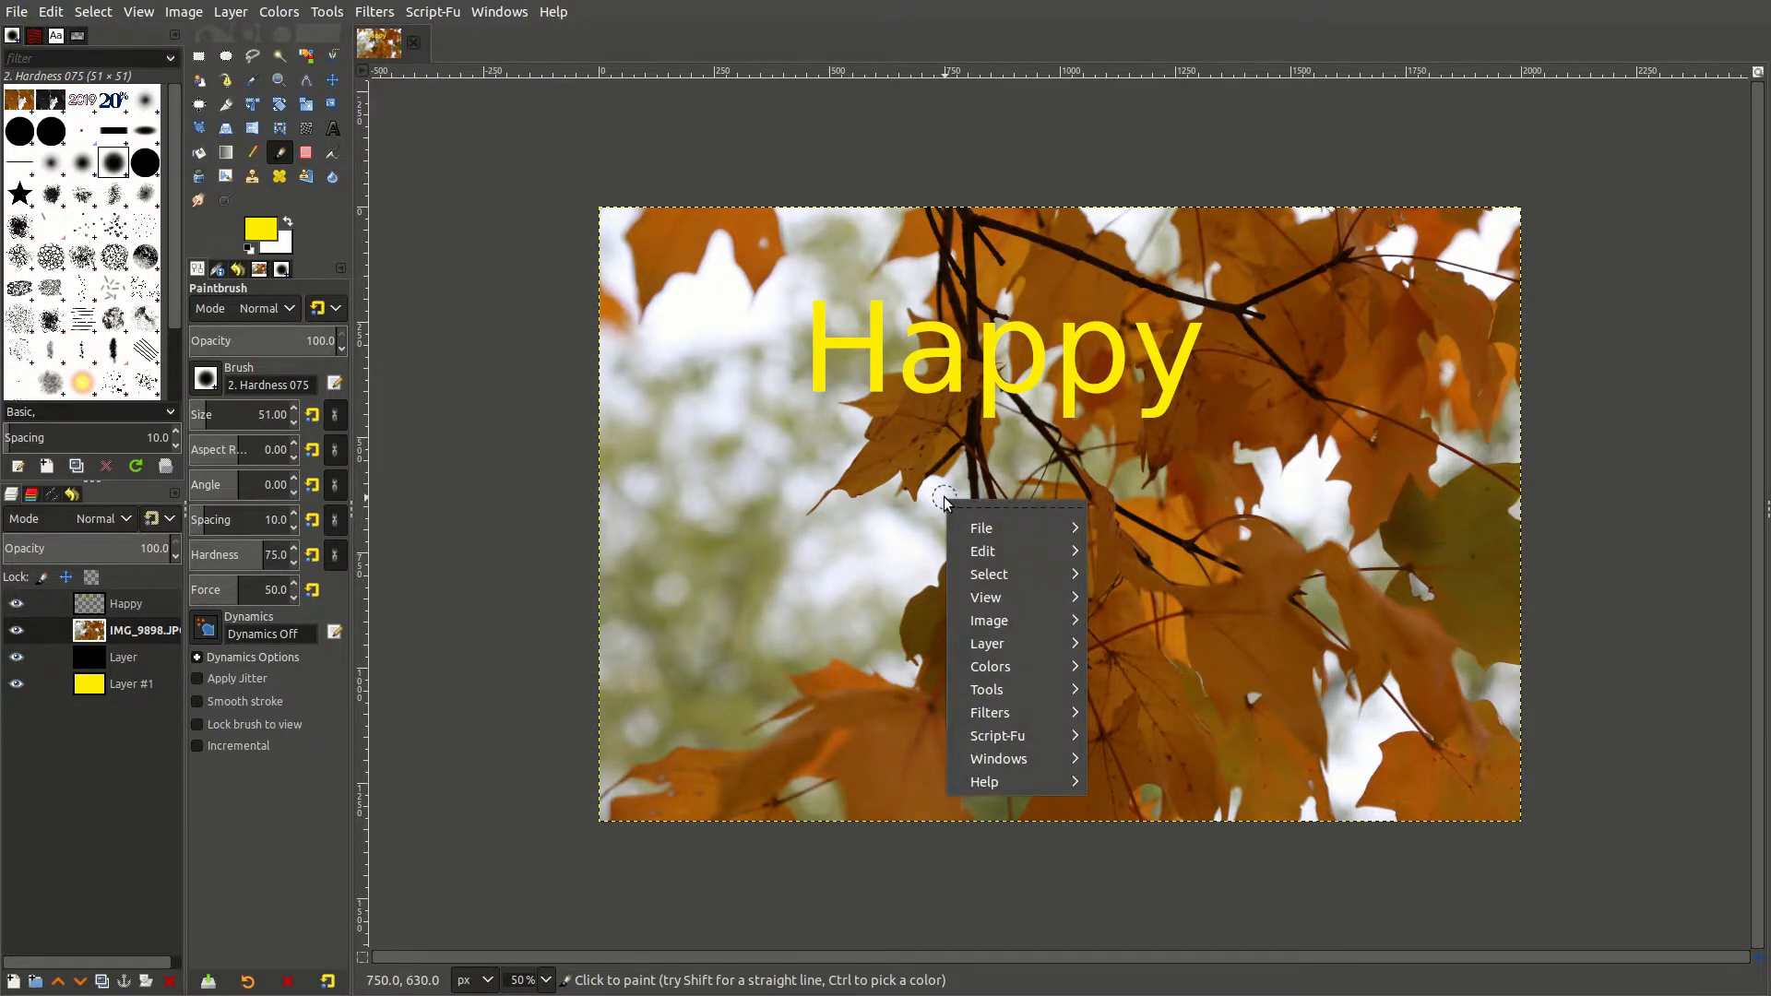
{"action": "mouse_move", "coordinate": [982, 528]}
{"action": "mouse_move", "coordinate": [979, 574]}
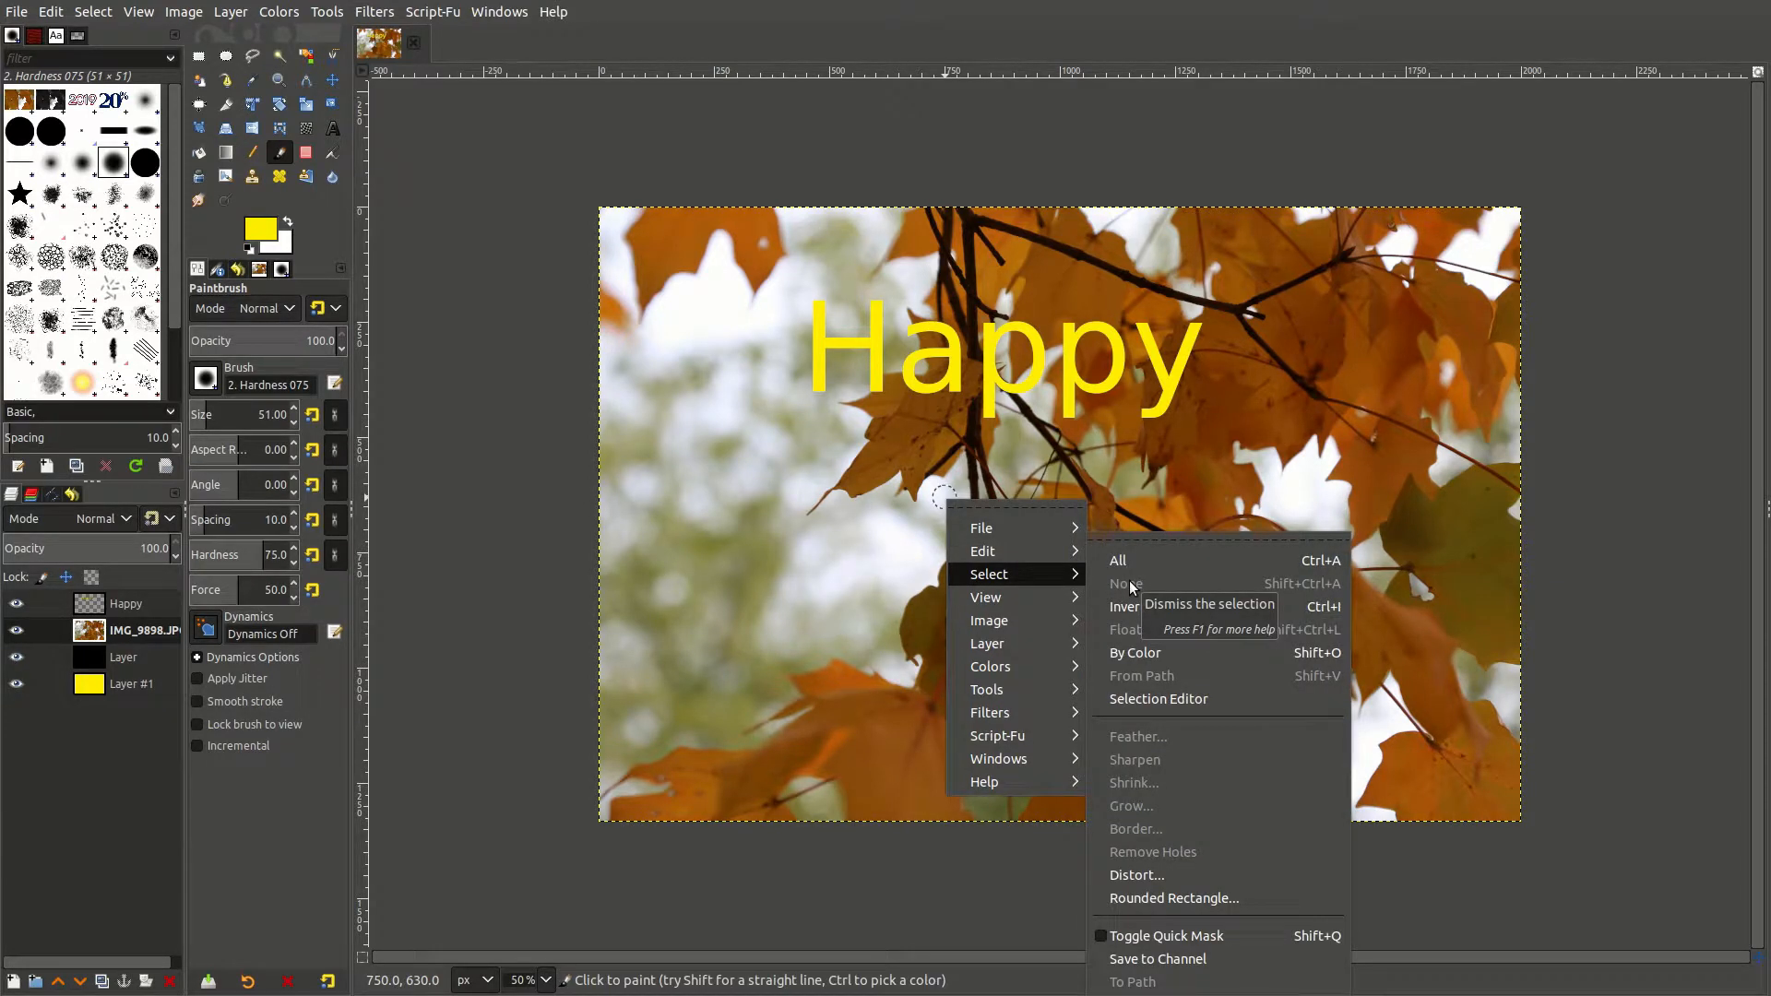
{"action": "left_click", "coordinate": [1201, 406]}
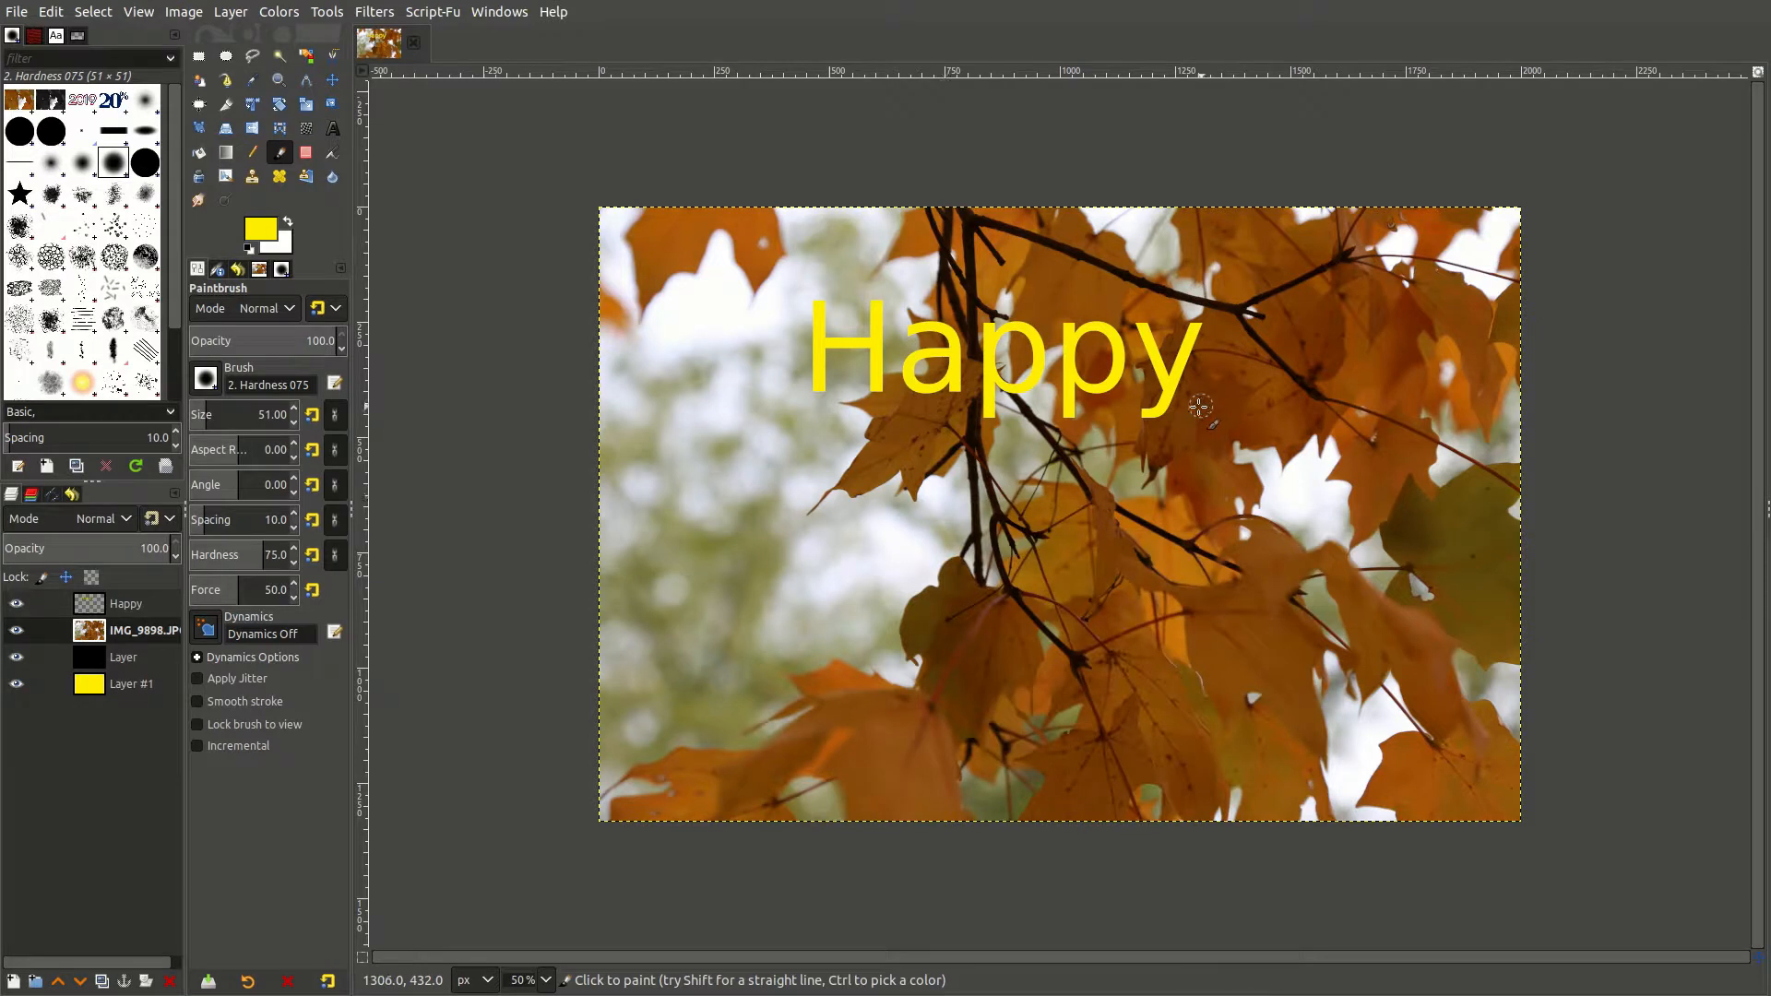
Step: Paint a freehand yellow scribble in the middle of the black layer, then hide the photo layer to check it and show it again
{"action": "left_click", "coordinate": [133, 661]}
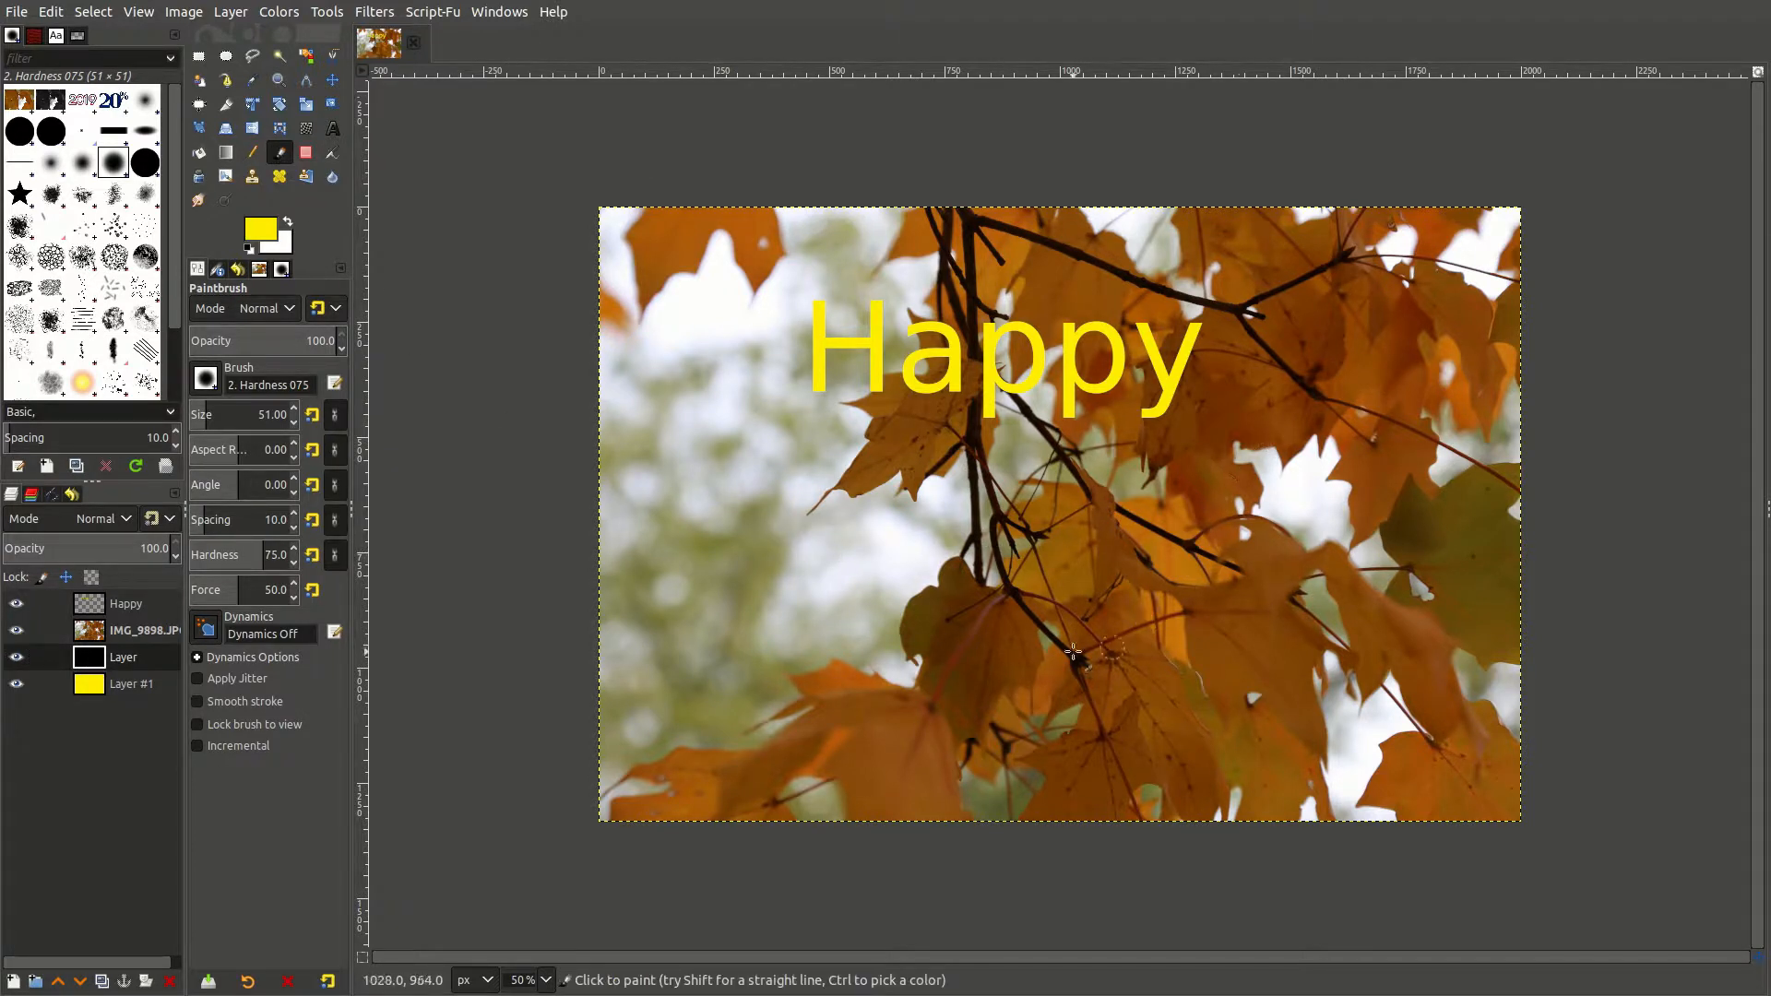
{"action": "mouse_move", "coordinate": [1073, 653]}
{"action": "left_mouse_down"}
{"action": "mouse_move", "coordinate": [1060, 593]}
{"action": "mouse_move", "coordinate": [1138, 599]}
{"action": "mouse_move", "coordinate": [941, 496]}
{"action": "left_mouse_up"}
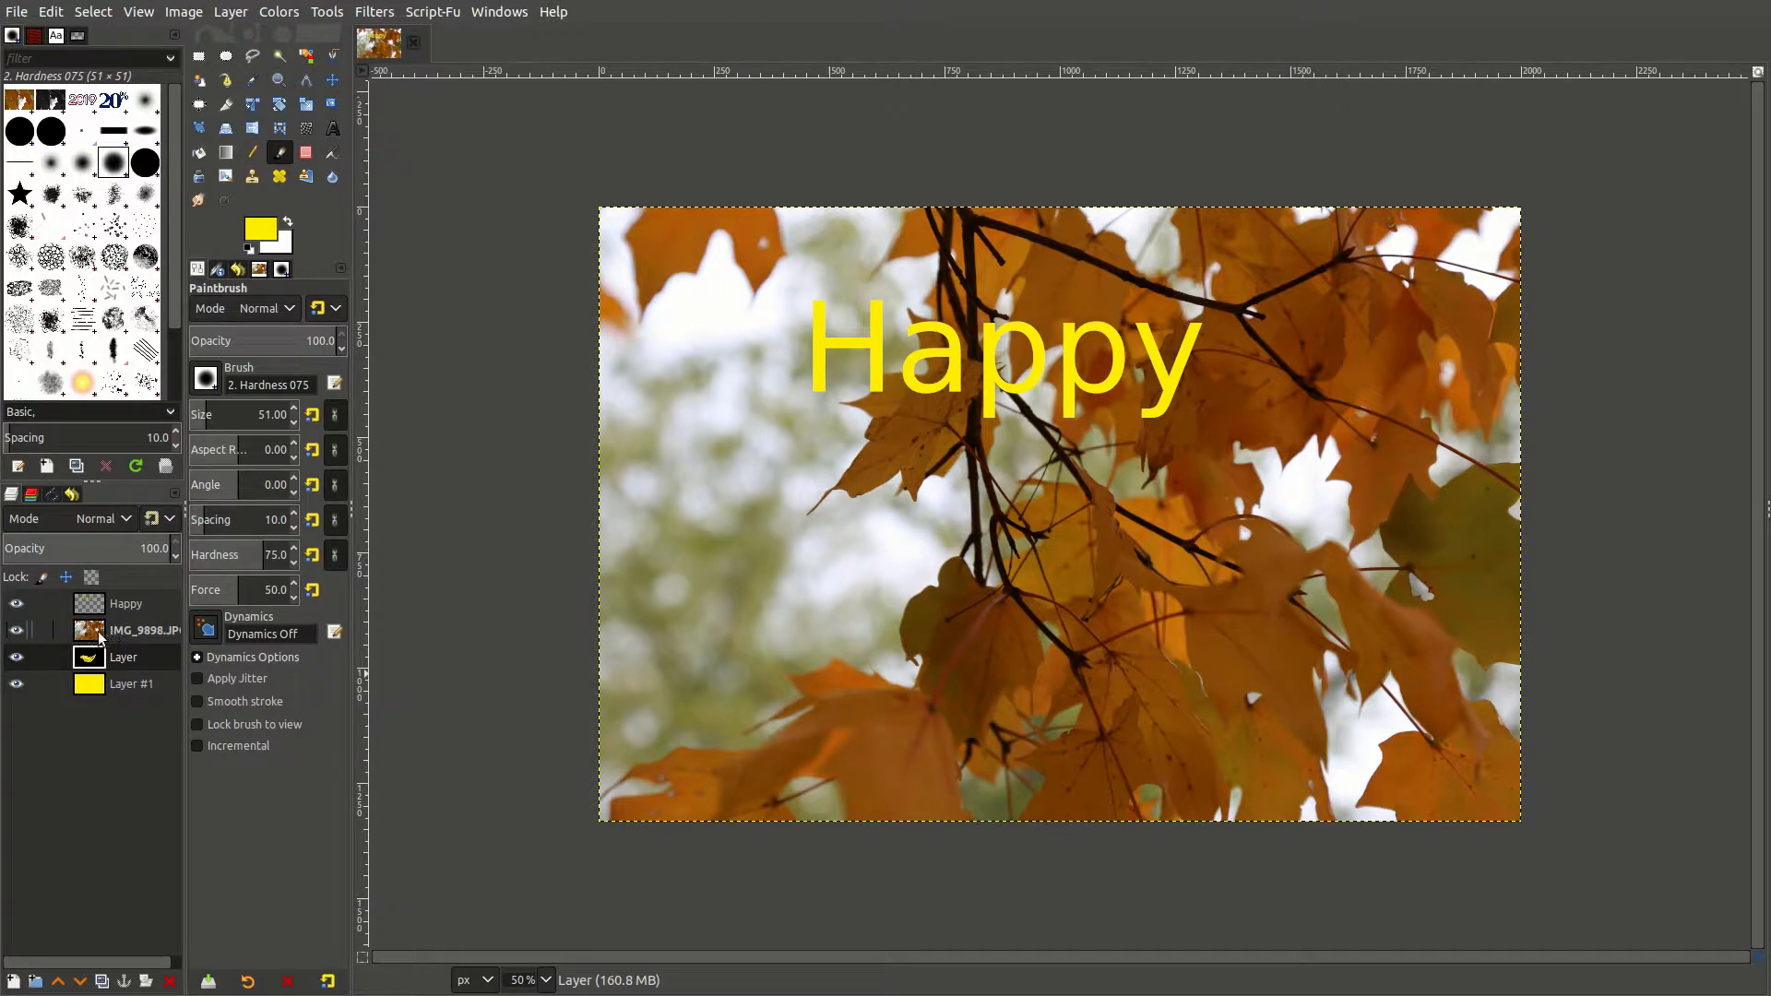
{"action": "left_click", "coordinate": [16, 632]}
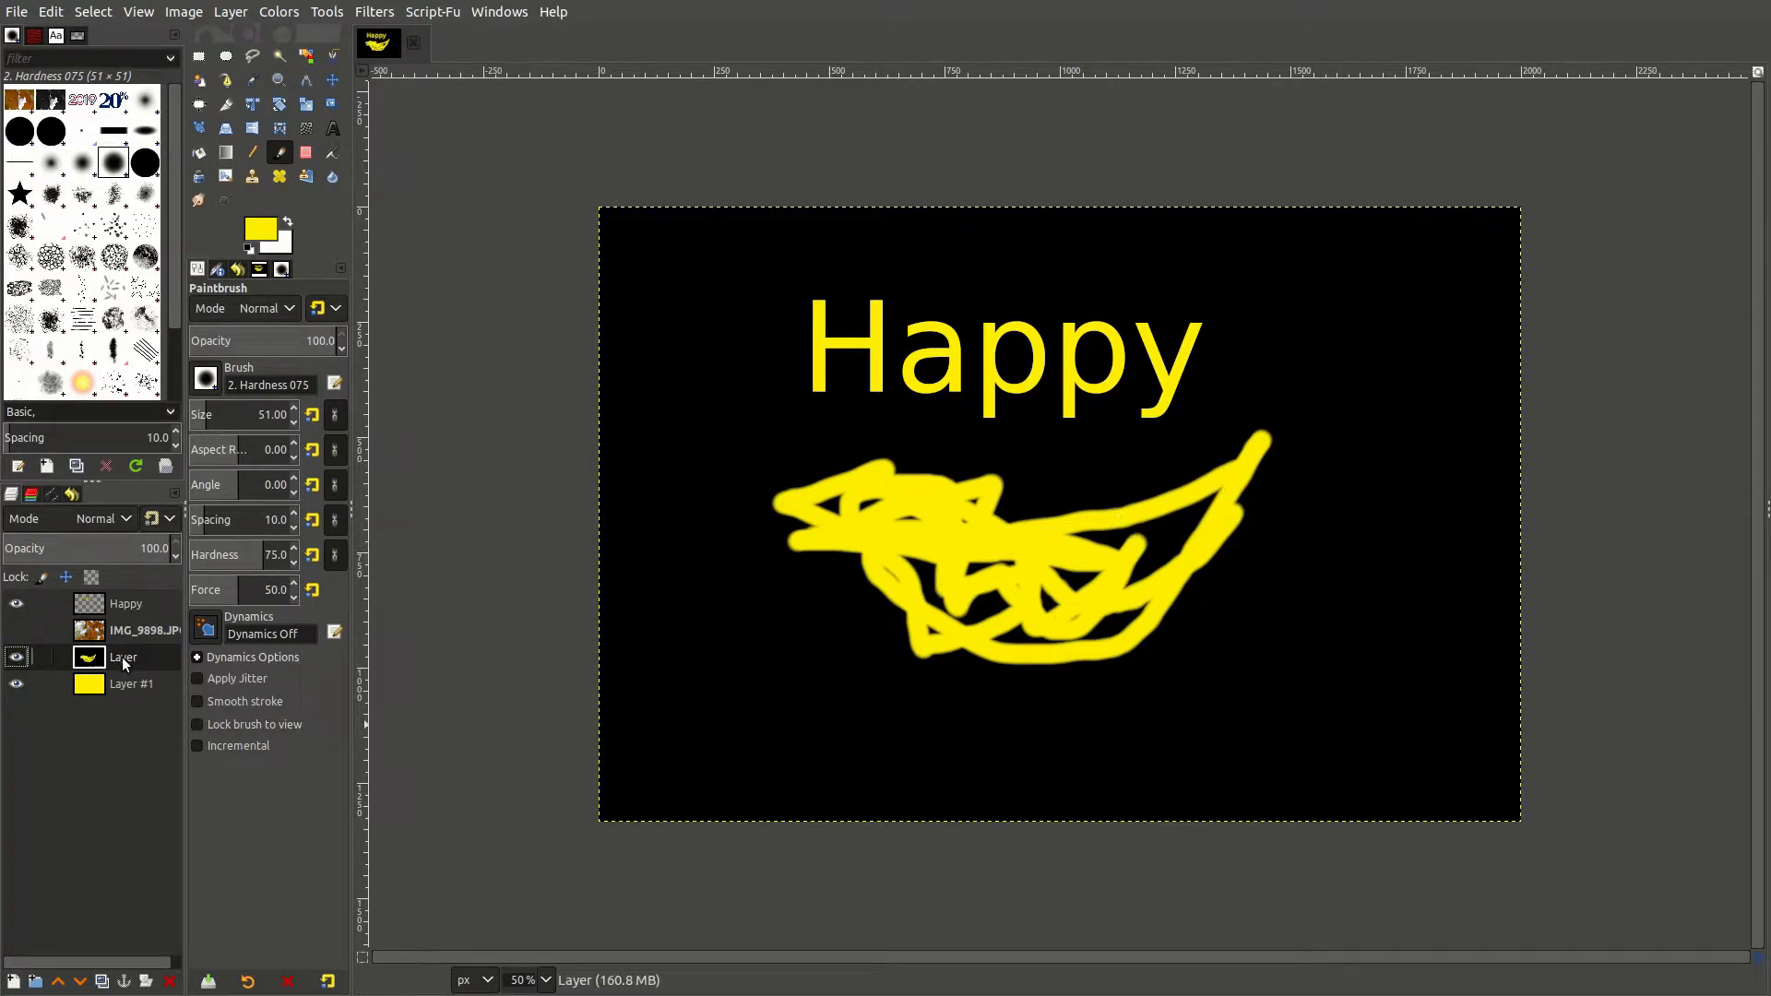
{"action": "left_click", "coordinate": [16, 630]}
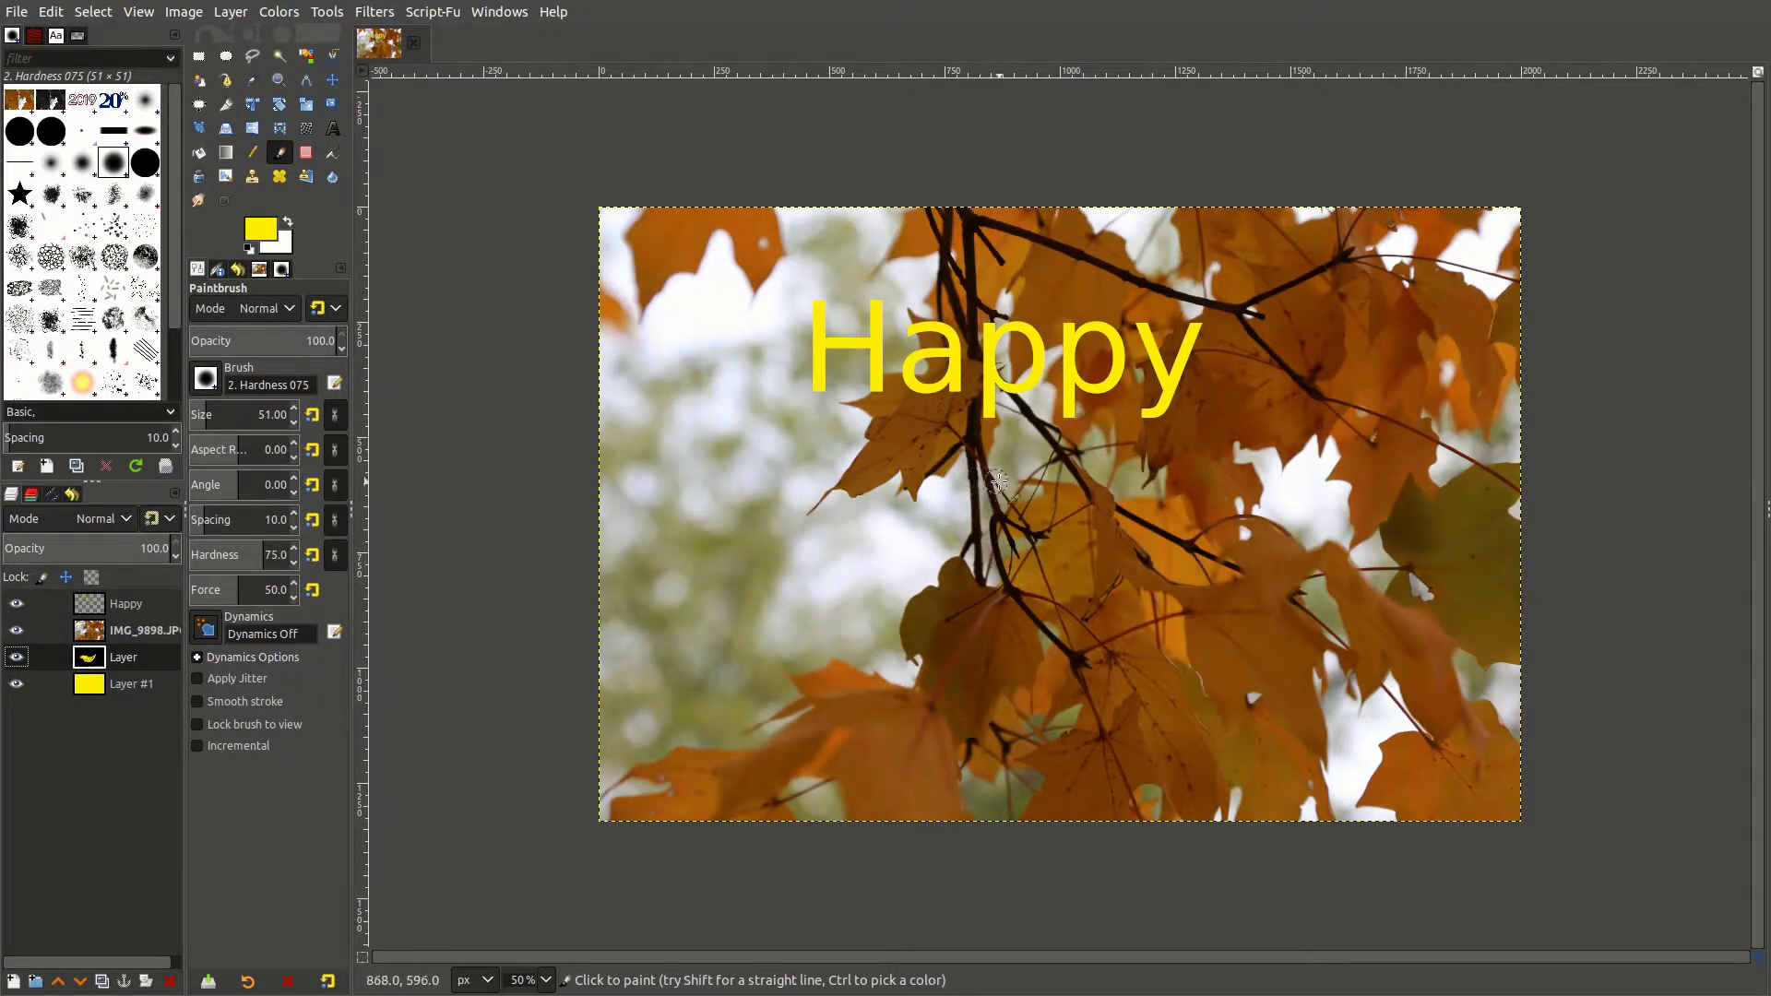
Step: Erase a freehand looping stroke across the lower middle of the photo layer, then undo it
{"action": "left_click", "coordinate": [129, 632]}
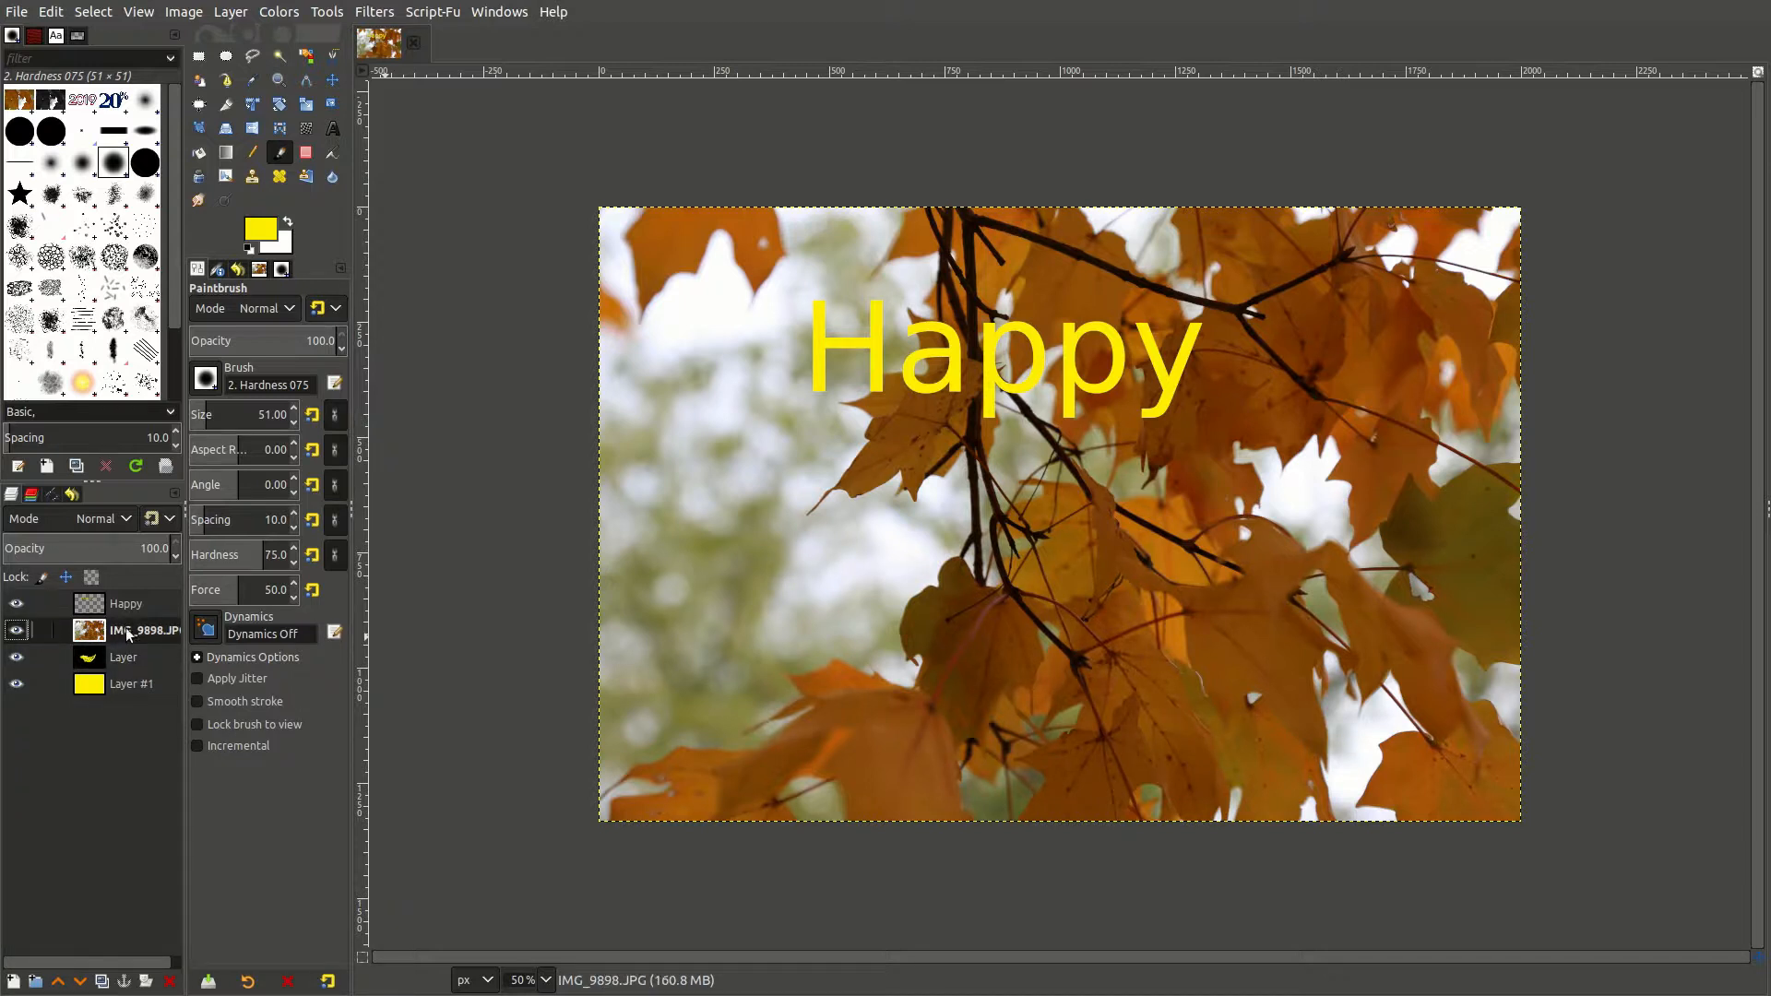
{"action": "left_click", "coordinate": [301, 151]}
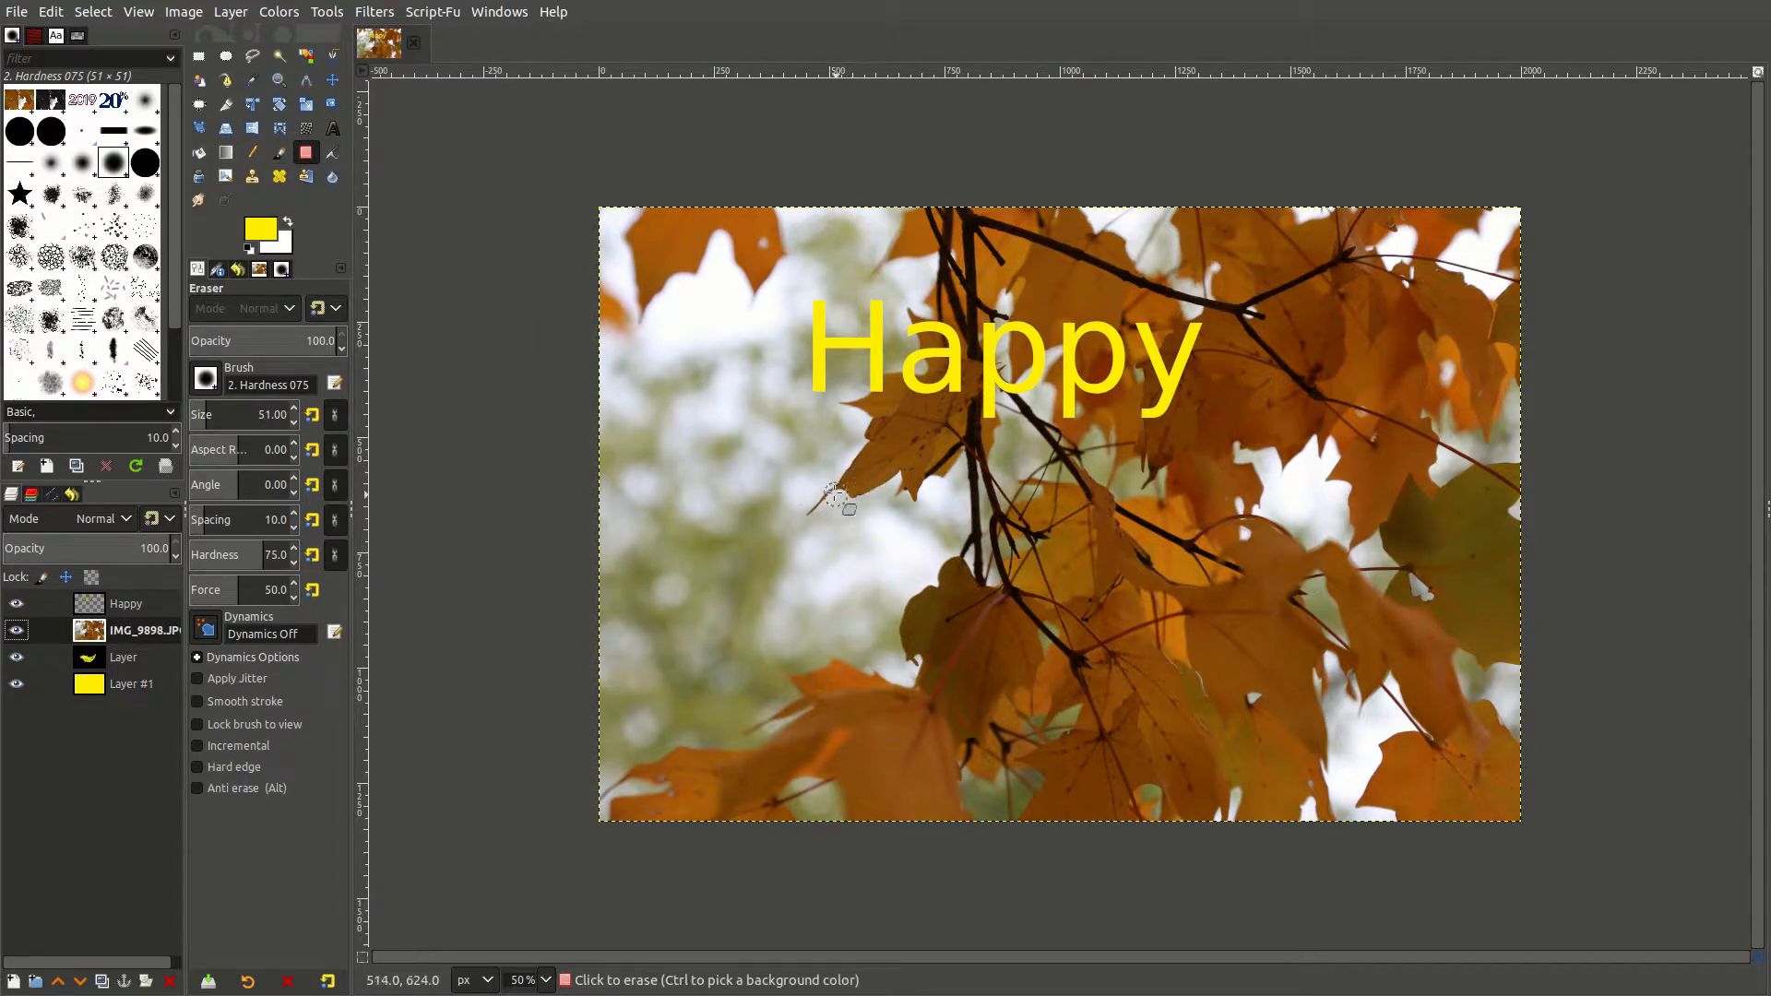
{"action": "mouse_move", "coordinate": [835, 495]}
{"action": "left_mouse_down"}
{"action": "mouse_move", "coordinate": [935, 581]}
{"action": "mouse_move", "coordinate": [965, 671]}
{"action": "mouse_move", "coordinate": [1046, 654]}
{"action": "mouse_move", "coordinate": [1112, 613]}
{"action": "mouse_move", "coordinate": [1111, 549]}
{"action": "mouse_move", "coordinate": [1035, 543]}
{"action": "mouse_move", "coordinate": [1034, 599]}
{"action": "mouse_move", "coordinate": [1073, 557]}
{"action": "mouse_move", "coordinate": [1180, 547]}
{"action": "mouse_move", "coordinate": [1185, 617]}
{"action": "mouse_move", "coordinate": [1252, 561]}
{"action": "mouse_move", "coordinate": [1229, 536]}
{"action": "mouse_move", "coordinate": [1166, 570]}
{"action": "mouse_move", "coordinate": [1148, 679]}
{"action": "left_mouse_up"}
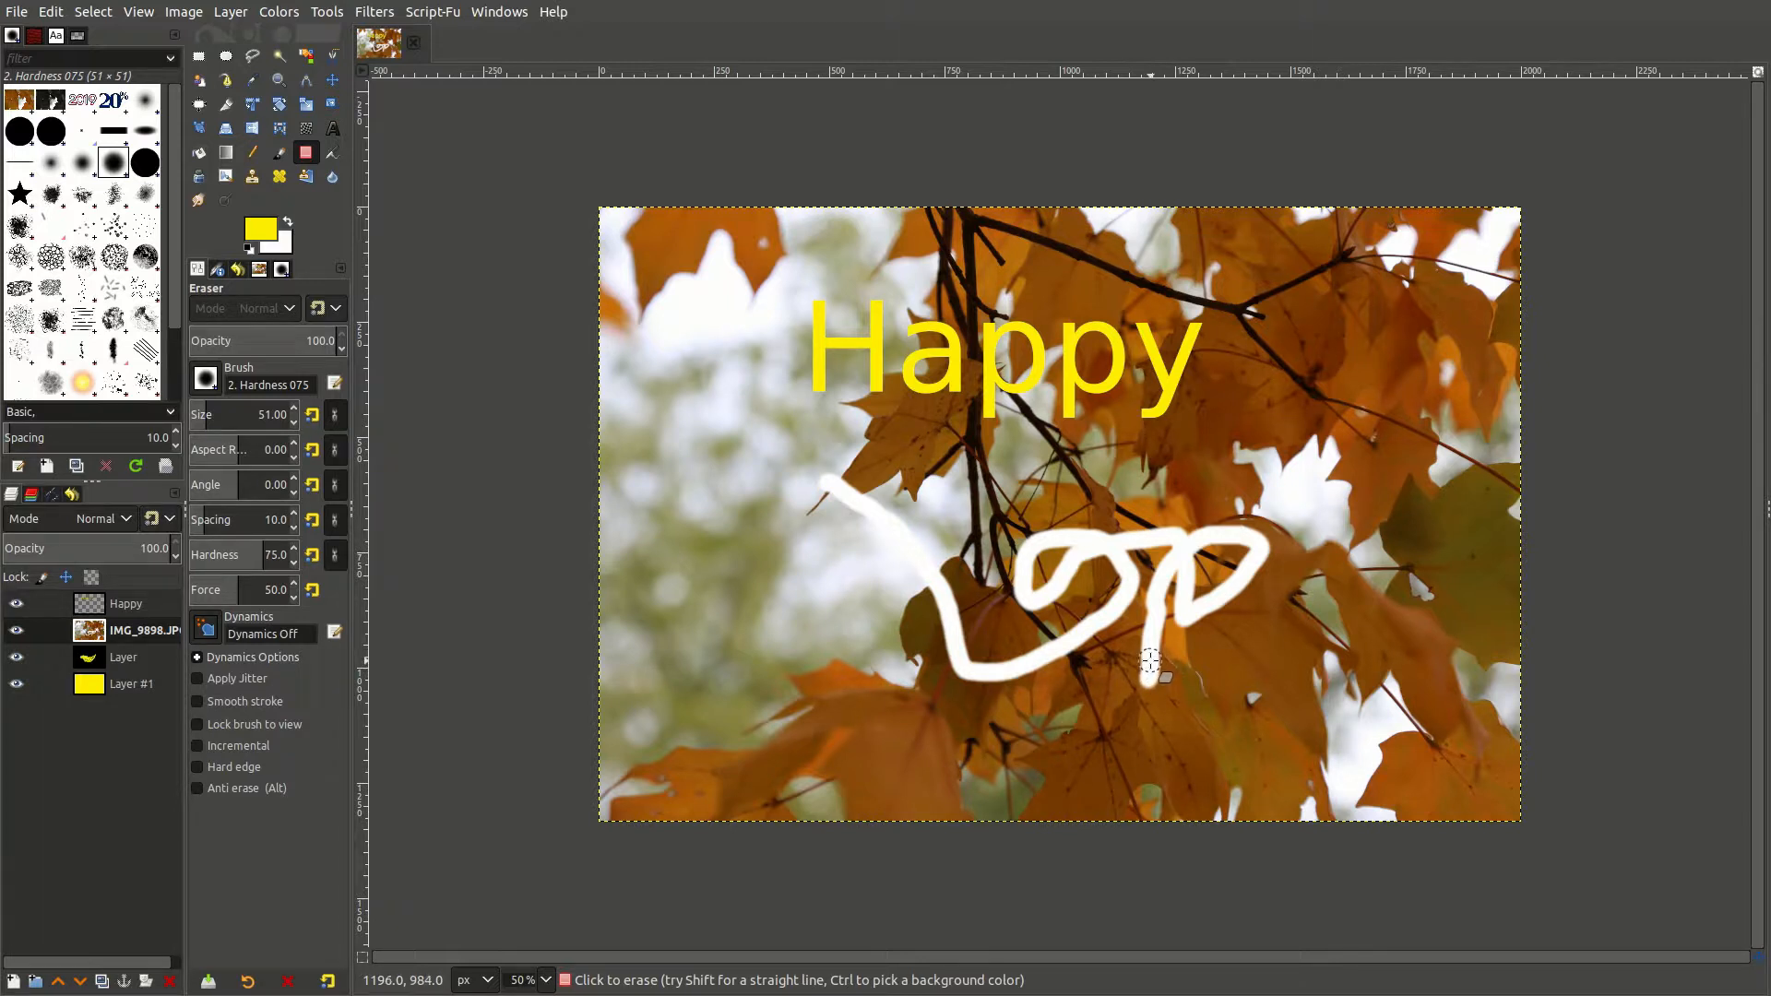
{"action": "key", "text": "ctrl"}
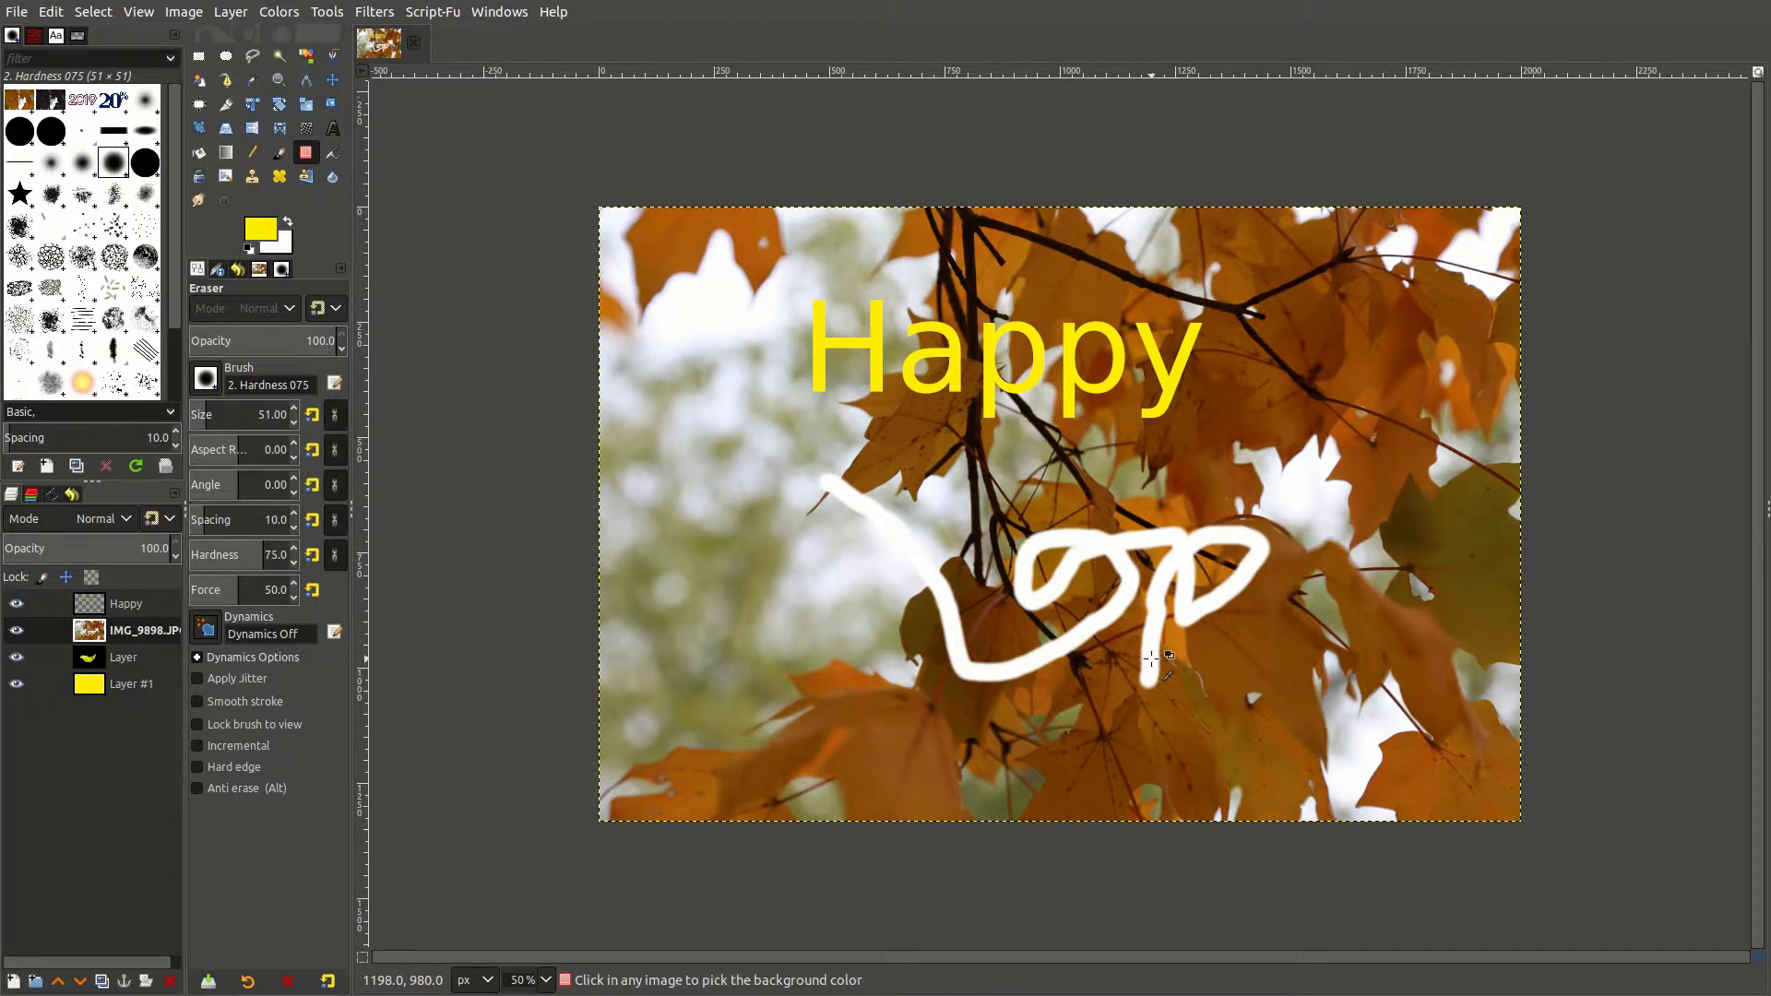
{"action": "key", "text": "ctrl+z"}
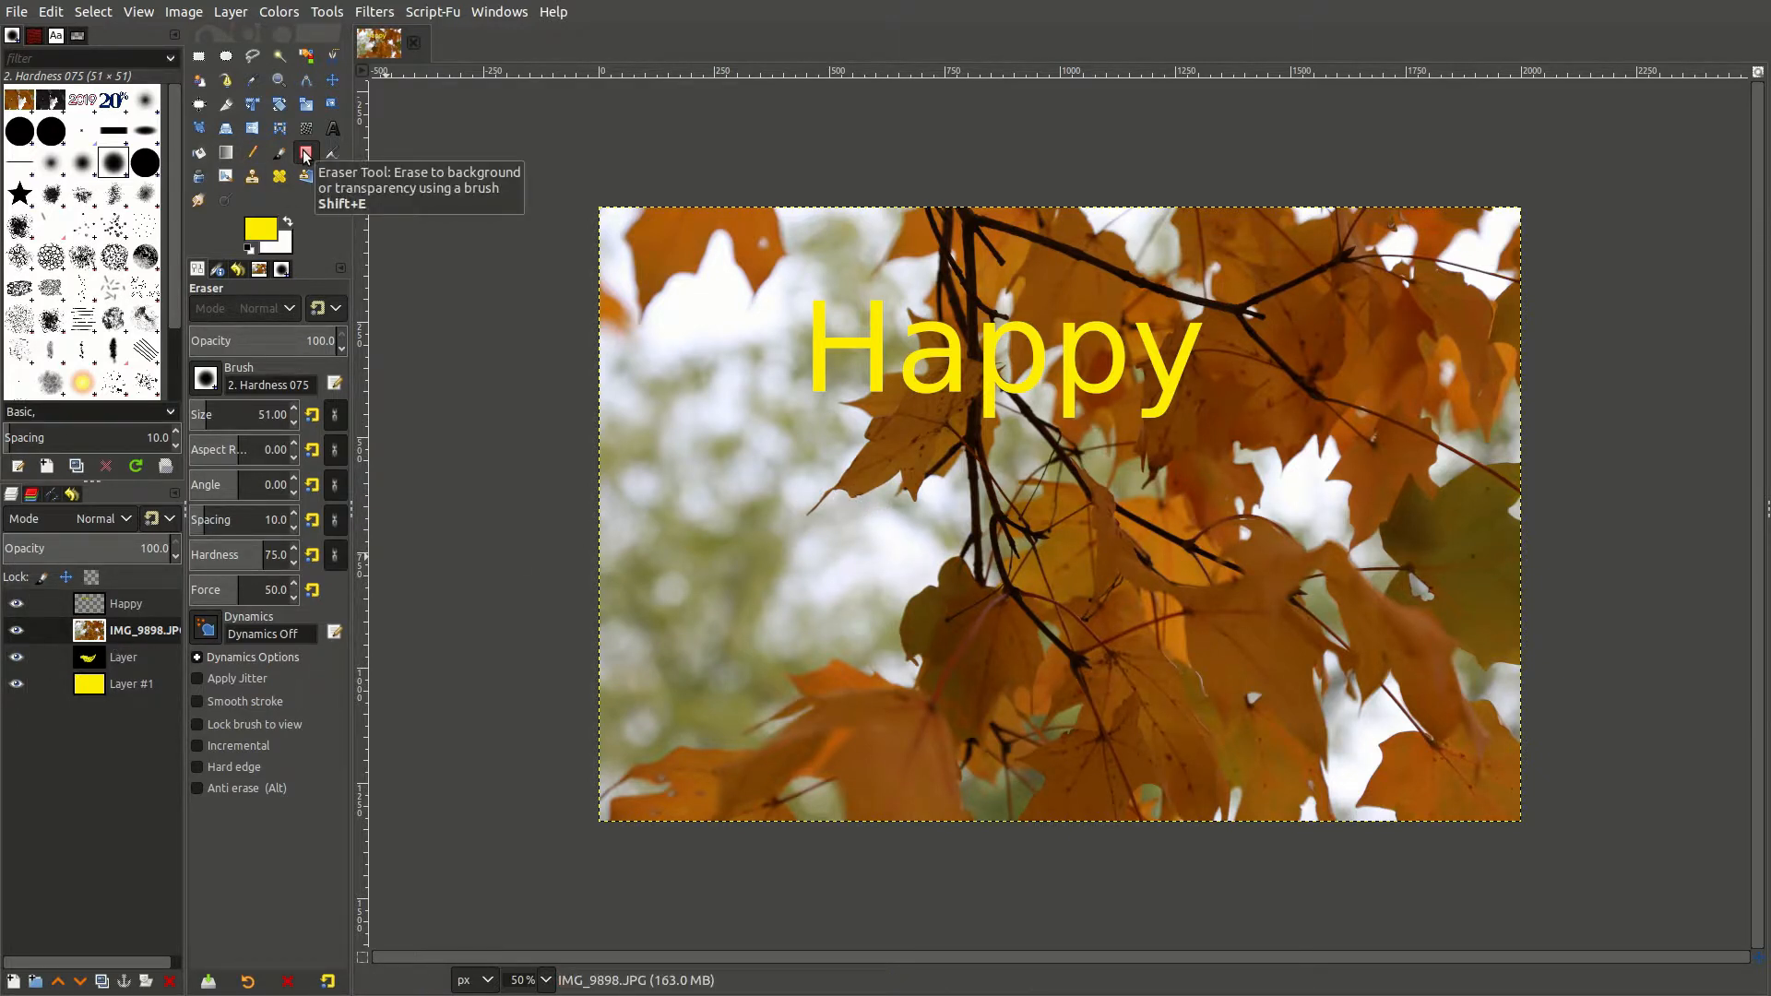
Step: Add an alpha channel to the photo layer and erase a freehand looping stroke across its left half, over the yellow scribble beneath
{"action": "left_click", "coordinate": [130, 632]}
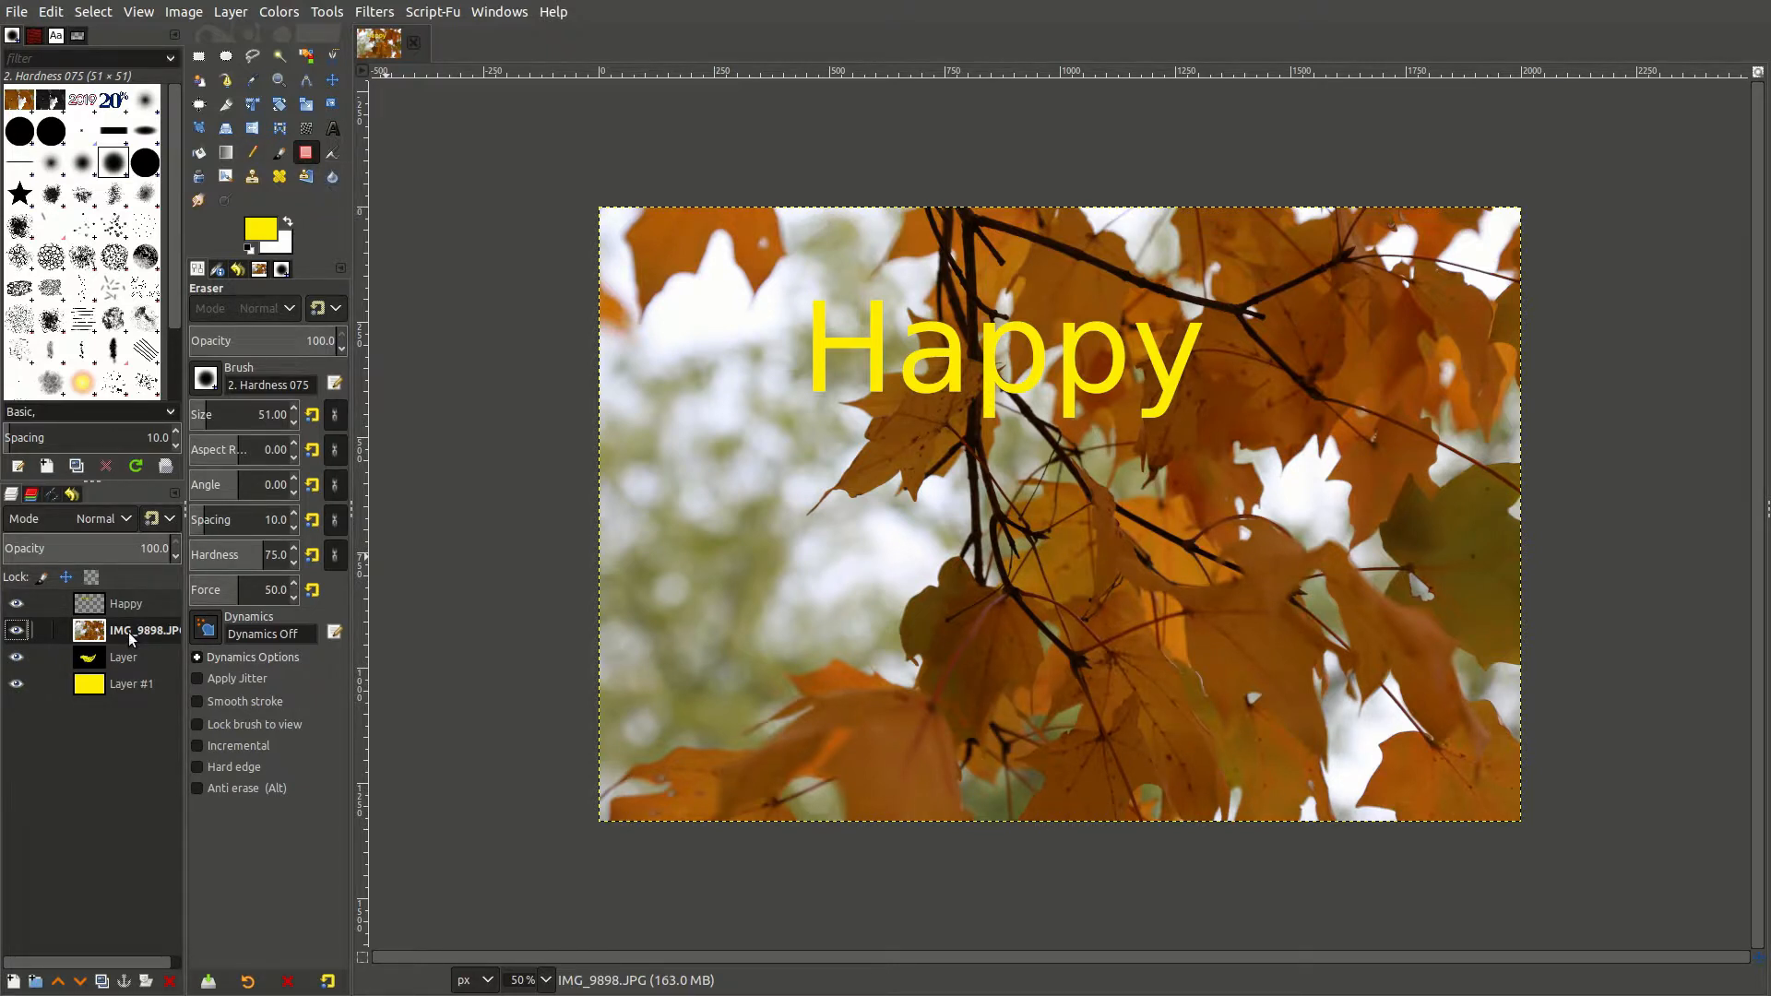
{"action": "right_click", "coordinate": [129, 633]}
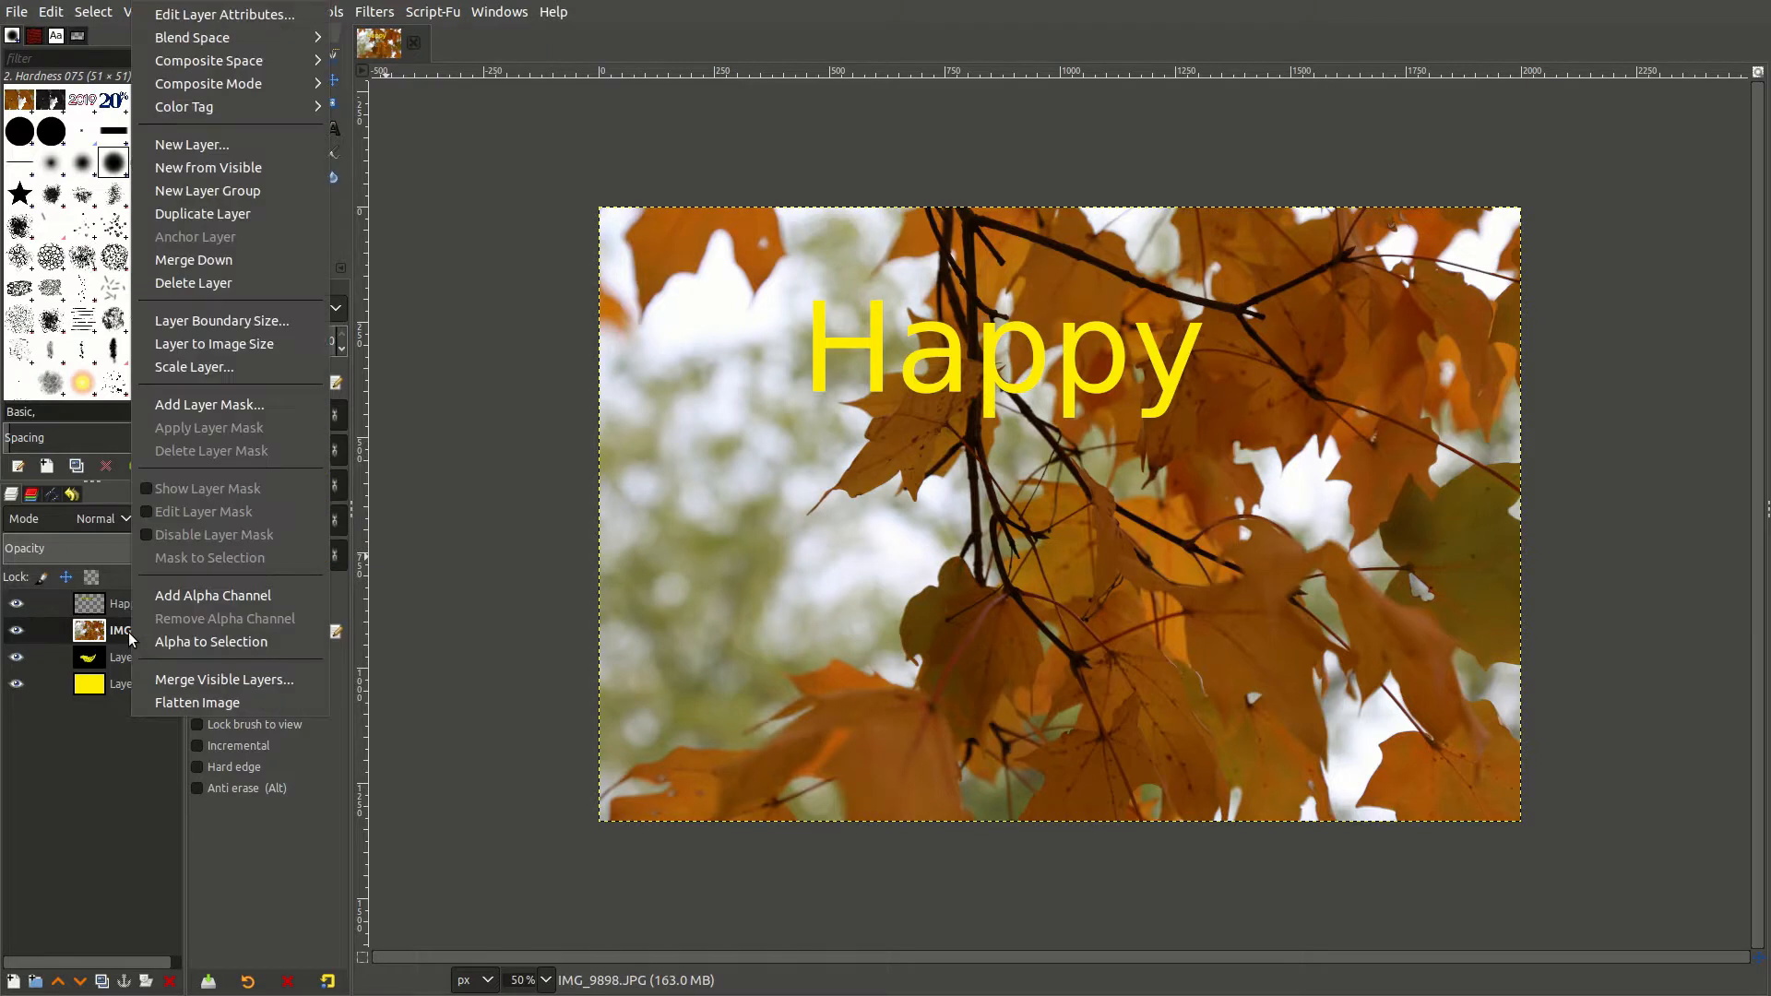
{"action": "left_click", "coordinate": [207, 596]}
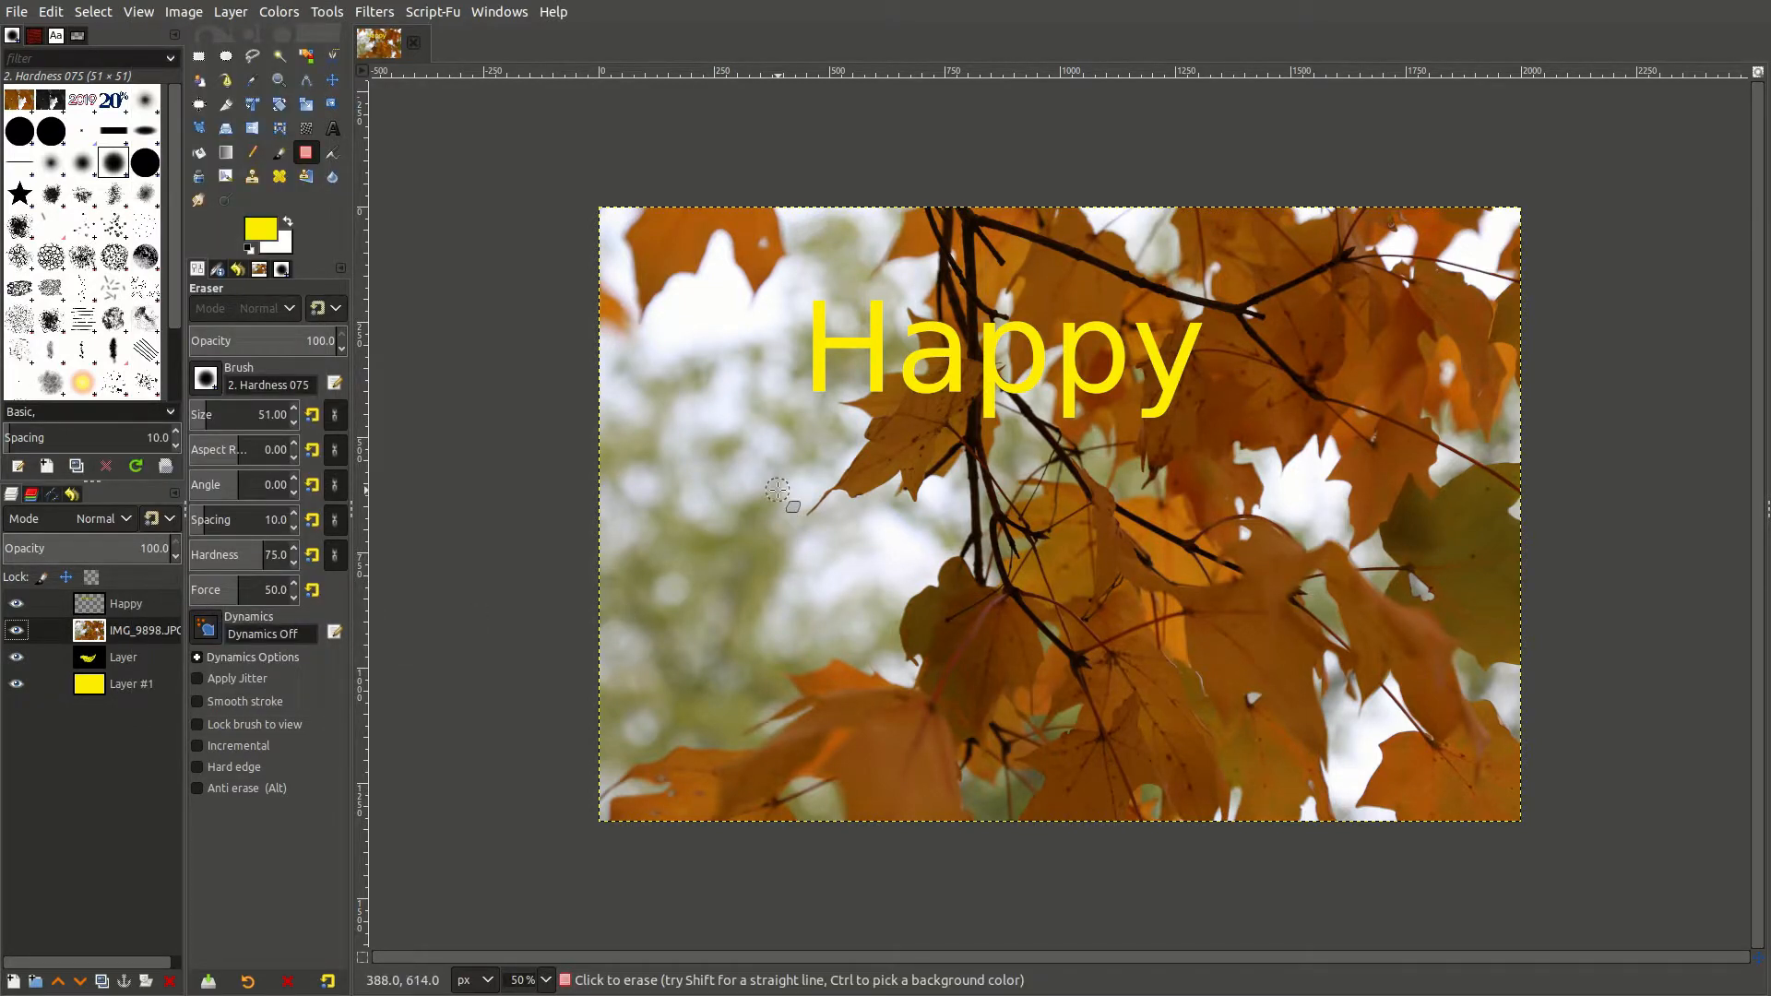
{"action": "mouse_move", "coordinate": [777, 489]}
{"action": "left_mouse_down"}
{"action": "mouse_move", "coordinate": [857, 520]}
{"action": "mouse_move", "coordinate": [884, 484]}
{"action": "mouse_move", "coordinate": [875, 454]}
{"action": "mouse_move", "coordinate": [714, 456]}
{"action": "mouse_move", "coordinate": [683, 388]}
{"action": "mouse_move", "coordinate": [696, 339]}
{"action": "mouse_move", "coordinate": [726, 344]}
{"action": "mouse_move", "coordinate": [735, 377]}
{"action": "mouse_move", "coordinate": [674, 506]}
{"action": "mouse_move", "coordinate": [672, 555]}
{"action": "mouse_move", "coordinate": [920, 512]}
{"action": "mouse_move", "coordinate": [779, 566]}
{"action": "mouse_move", "coordinate": [885, 532]}
{"action": "mouse_move", "coordinate": [920, 571]}
{"action": "mouse_move", "coordinate": [761, 684]}
{"action": "left_mouse_up"}
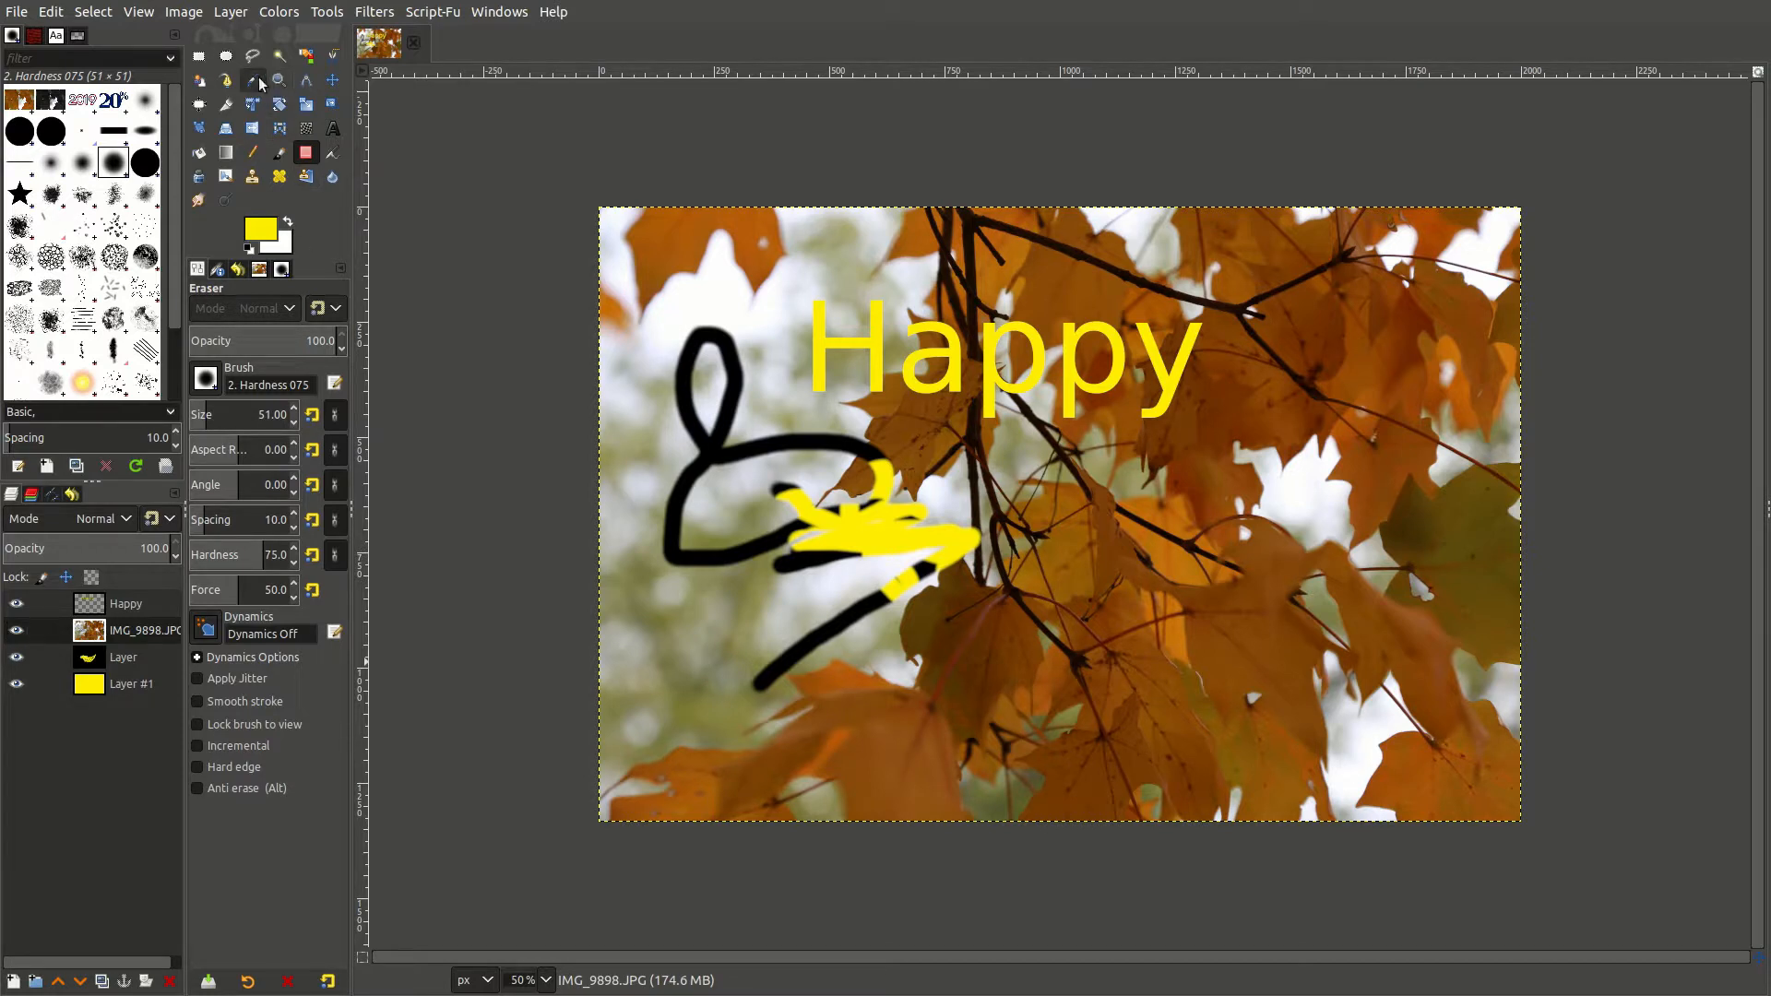
Step: Draw a 608 × 438 px rectangular selection over the photo's lower-right leaves, then clear it with None
{"action": "left_click", "coordinate": [198, 57]}
{"action": "mouse_move", "coordinate": [1154, 583]}
{"action": "left_mouse_down"}
{"action": "mouse_move", "coordinate": [1199, 752]}
{"action": "mouse_move", "coordinate": [1432, 782]}
{"action": "left_mouse_up"}
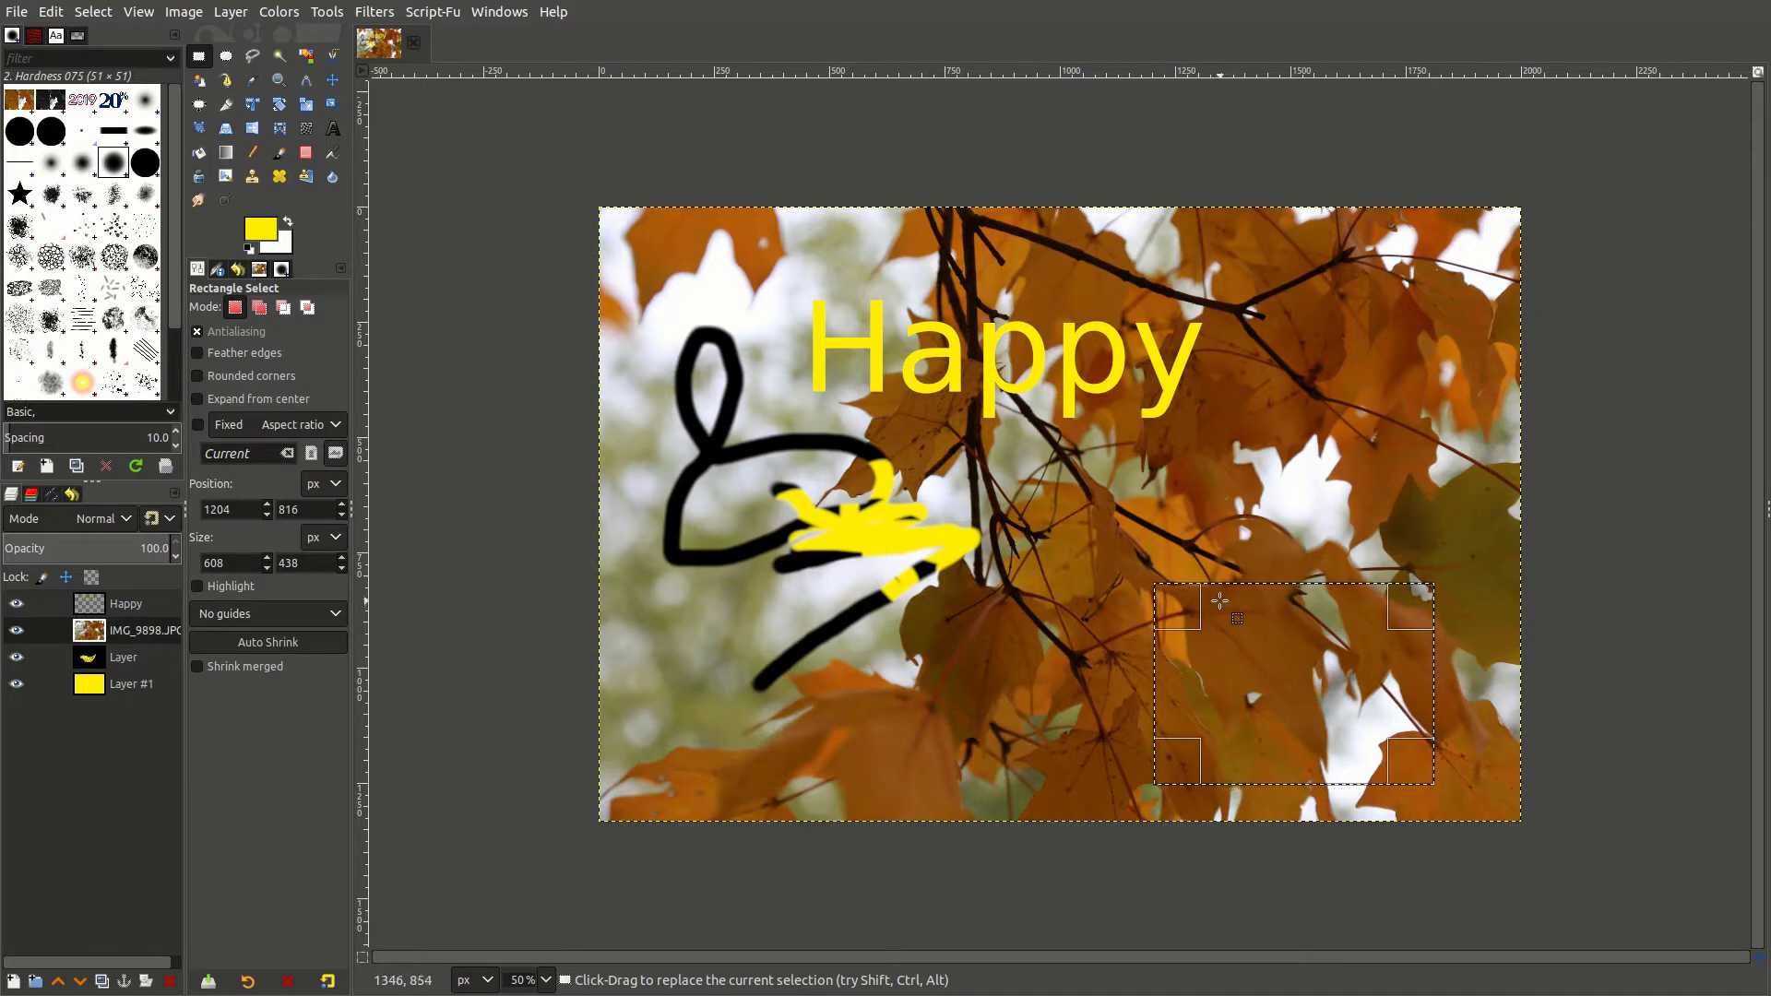
{"action": "right_click", "coordinate": [1061, 456]}
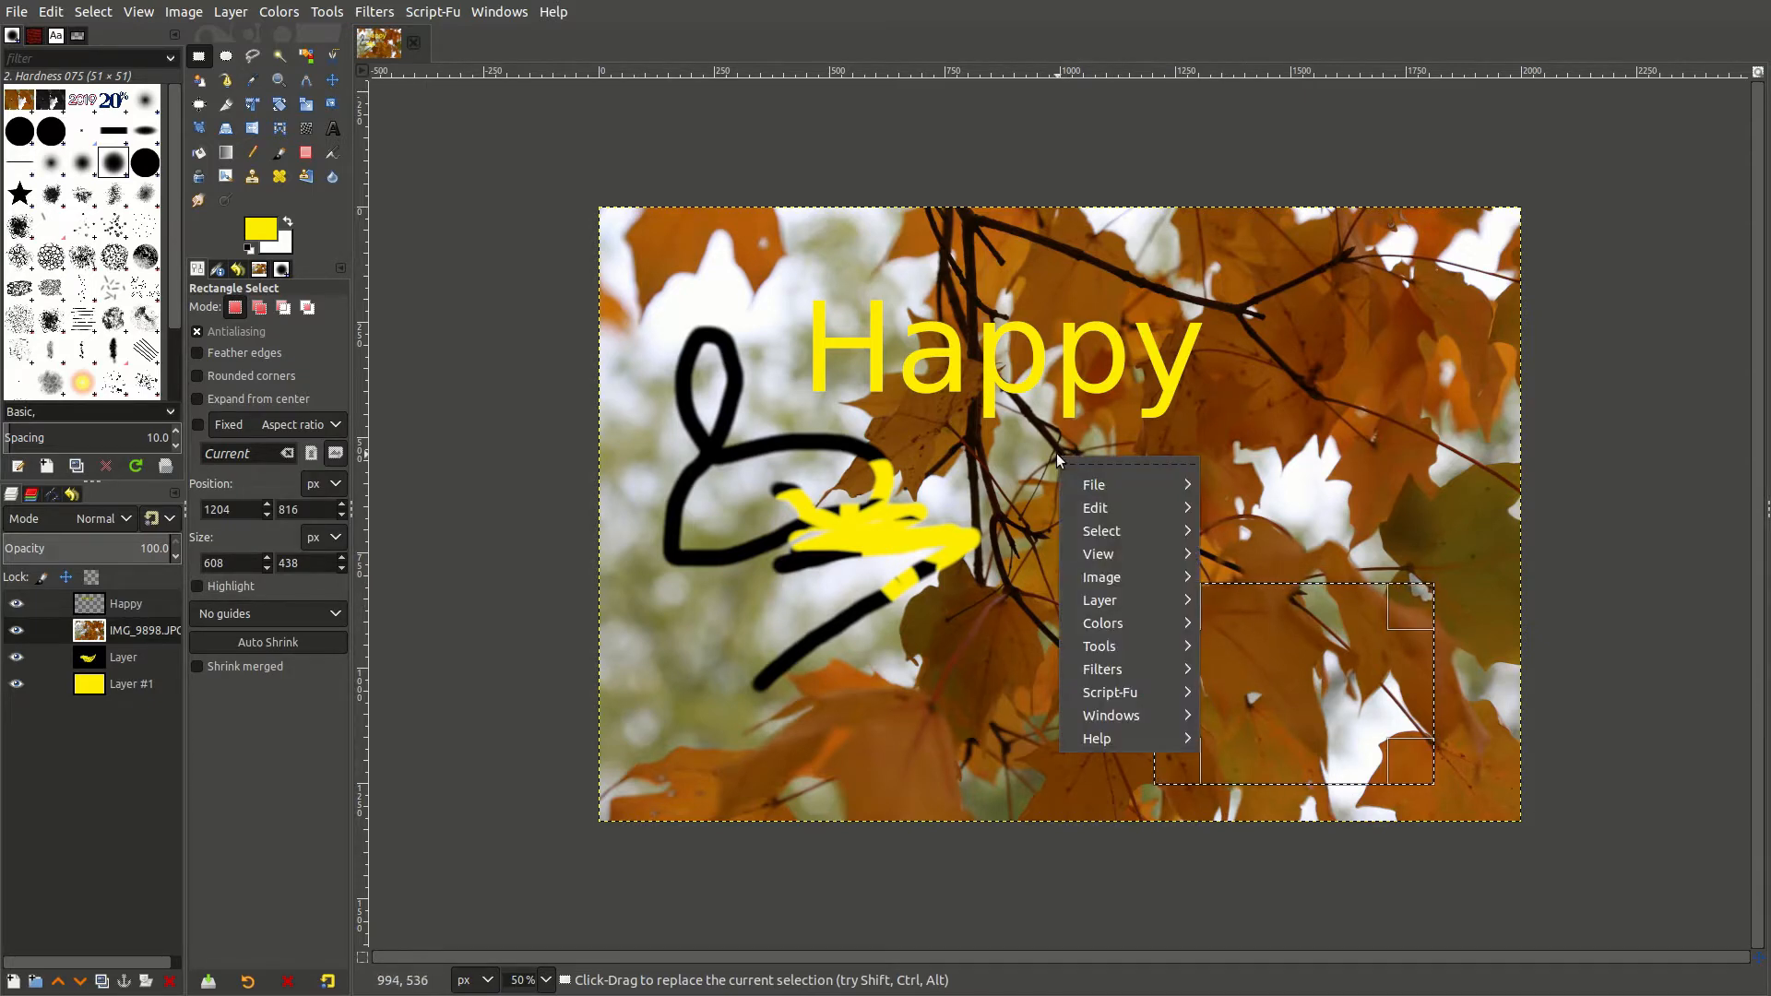
{"action": "mouse_move", "coordinate": [1106, 506]}
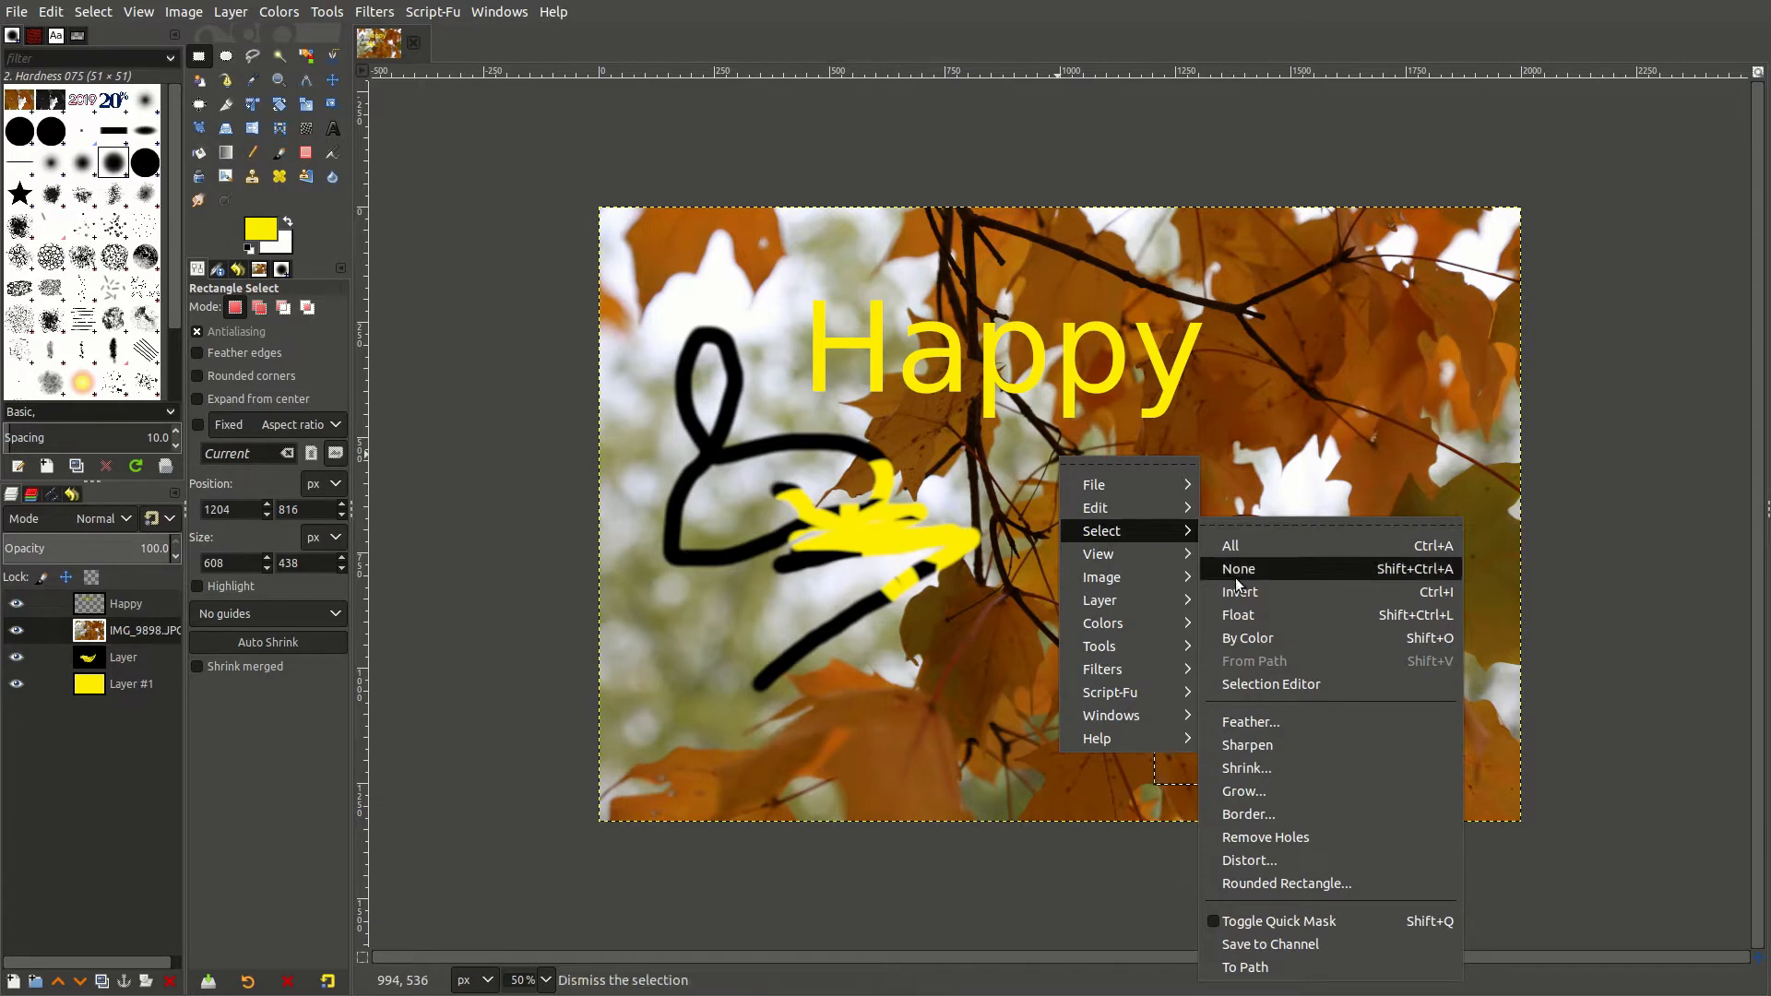
{"action": "left_click", "coordinate": [1239, 568]}
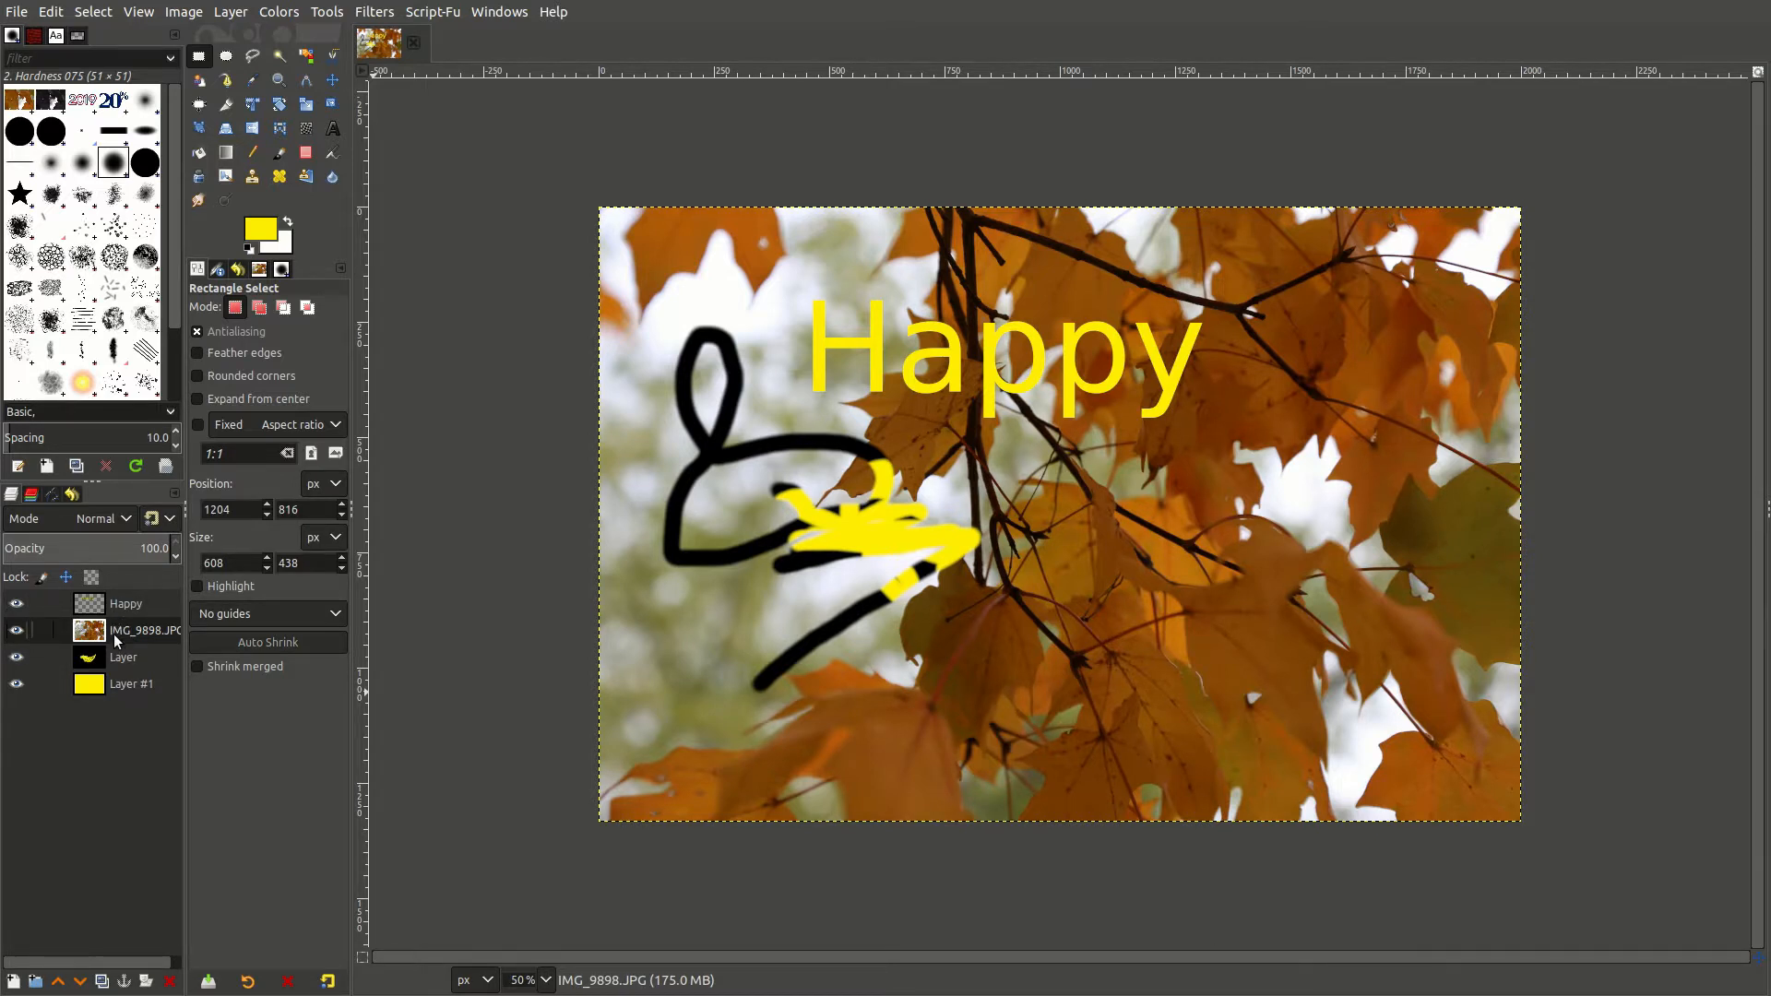
Step: Hide the photo and black layers and show them again, then check the photo layer's alpha channel commands without applying any
{"action": "left_click", "coordinate": [16, 630]}
{"action": "left_click", "coordinate": [16, 657]}
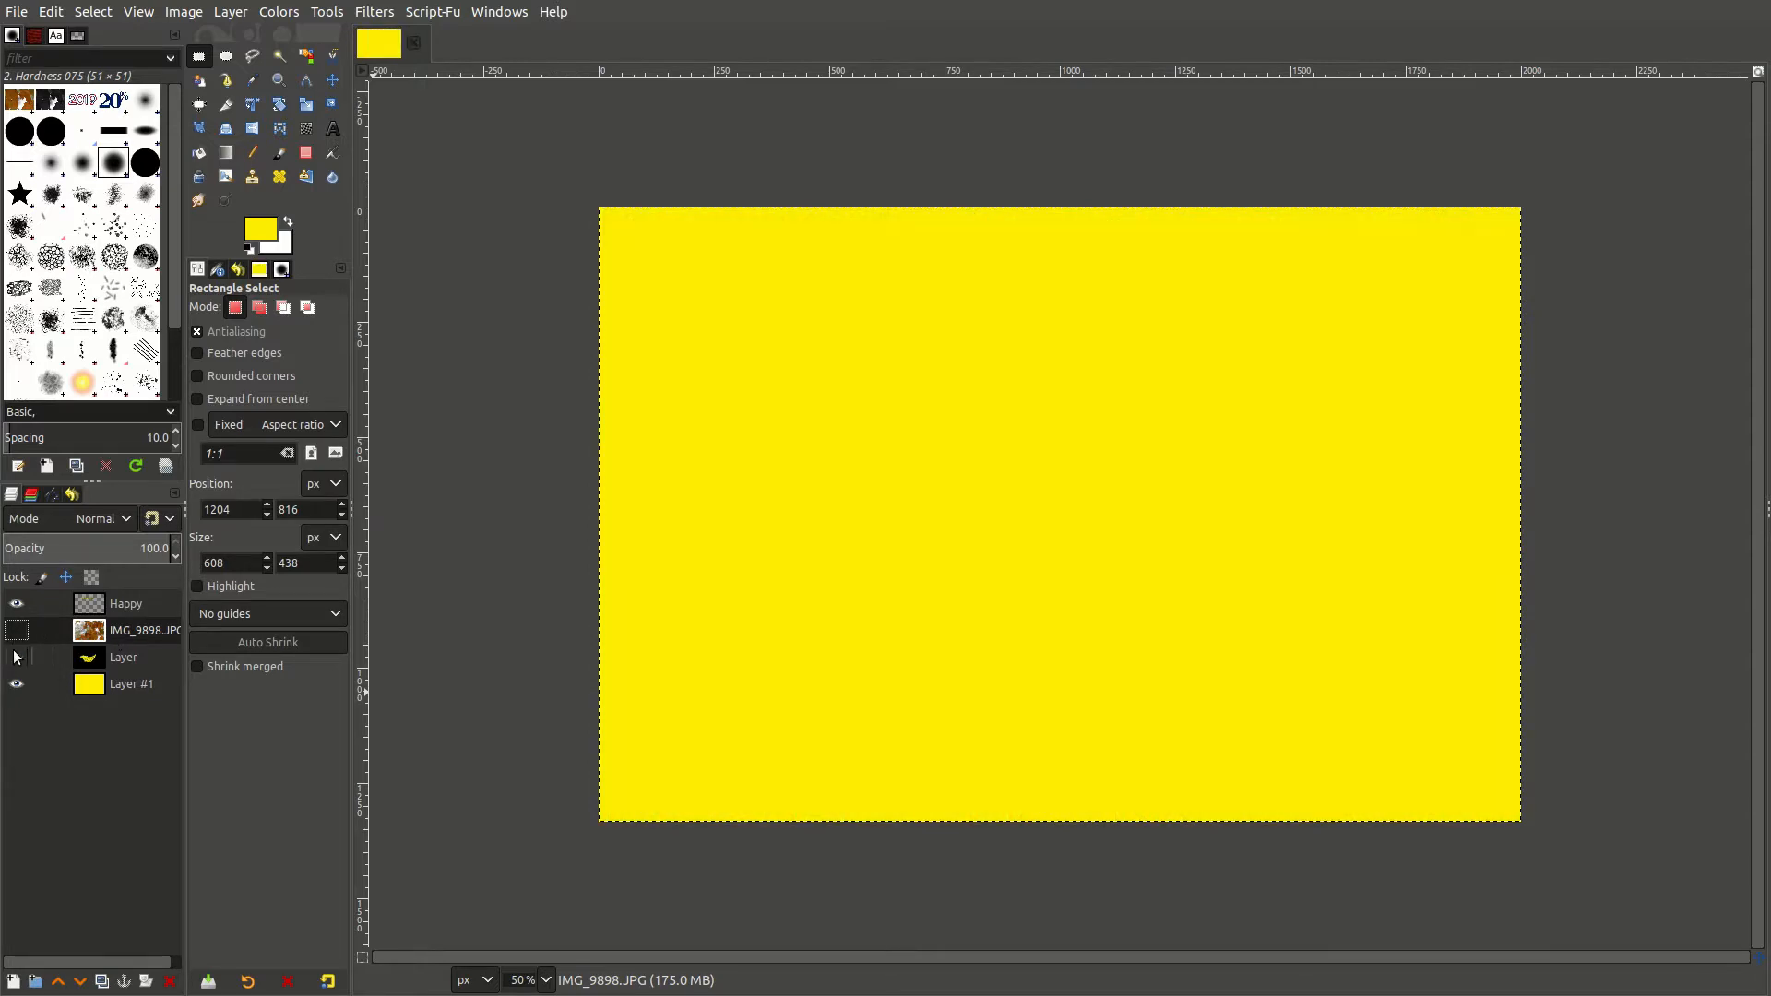
{"action": "left_click", "coordinate": [16, 657]}
{"action": "left_click", "coordinate": [16, 631]}
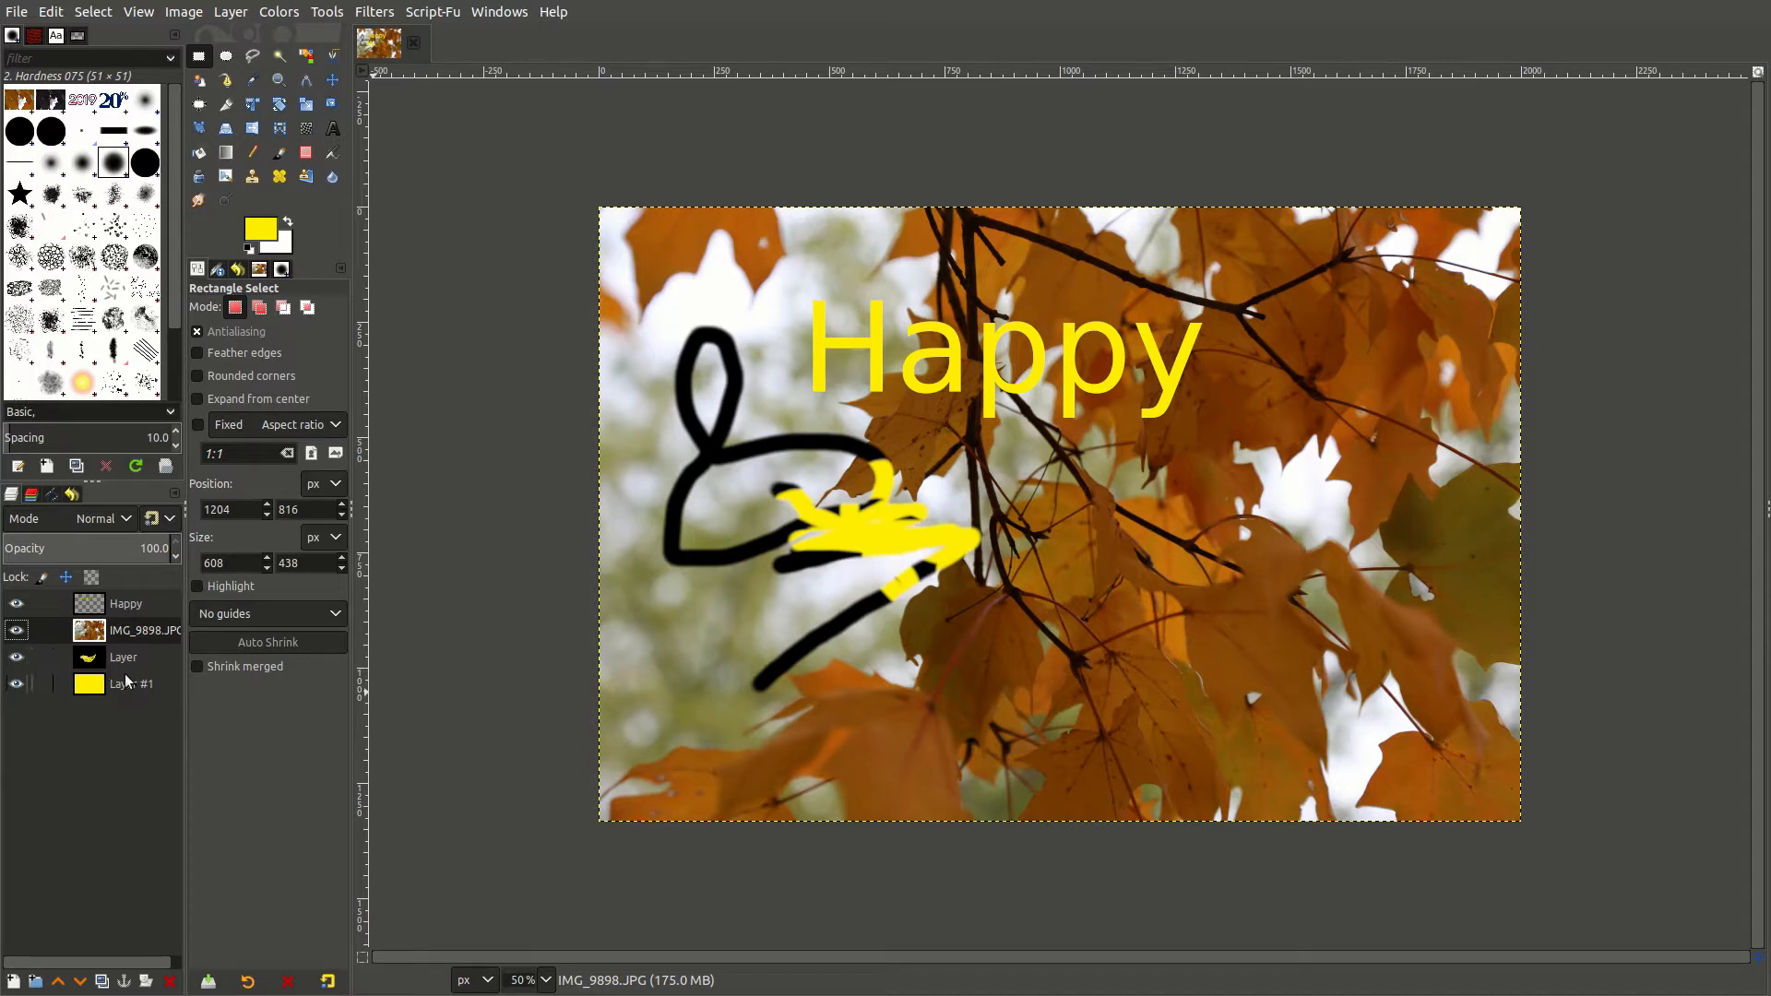
{"action": "right_click", "coordinate": [124, 626]}
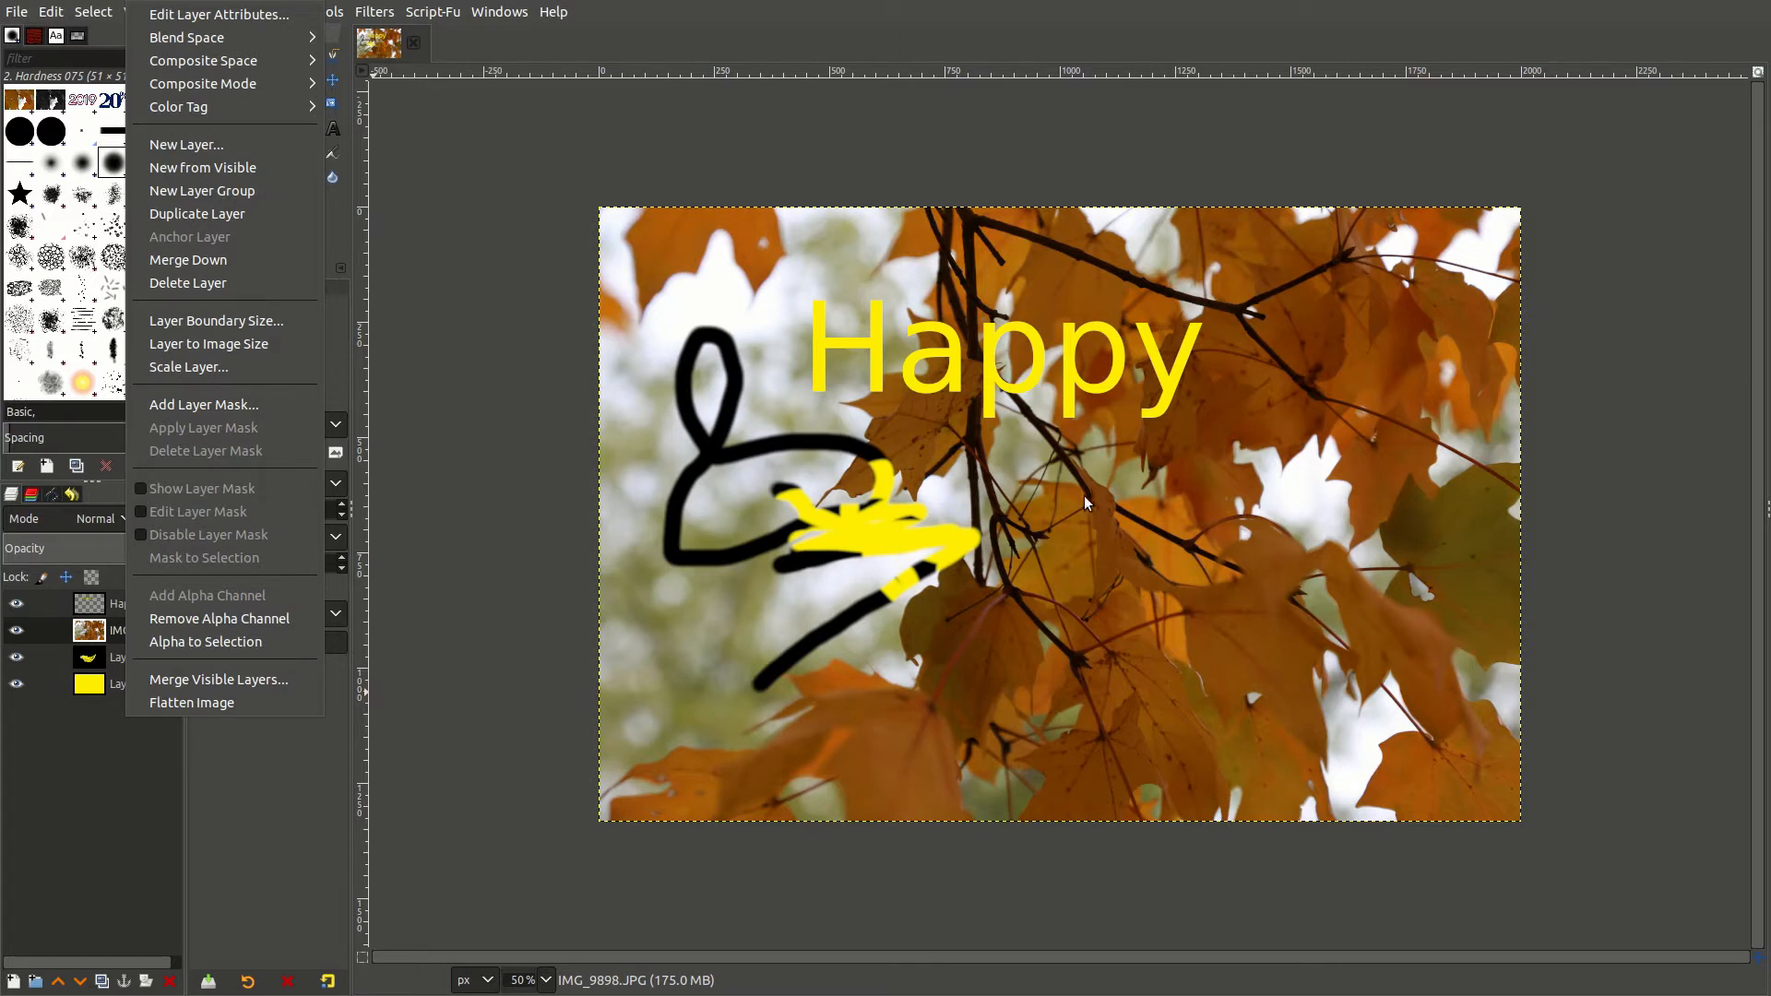
{"action": "left_click", "coordinate": [1184, 449]}
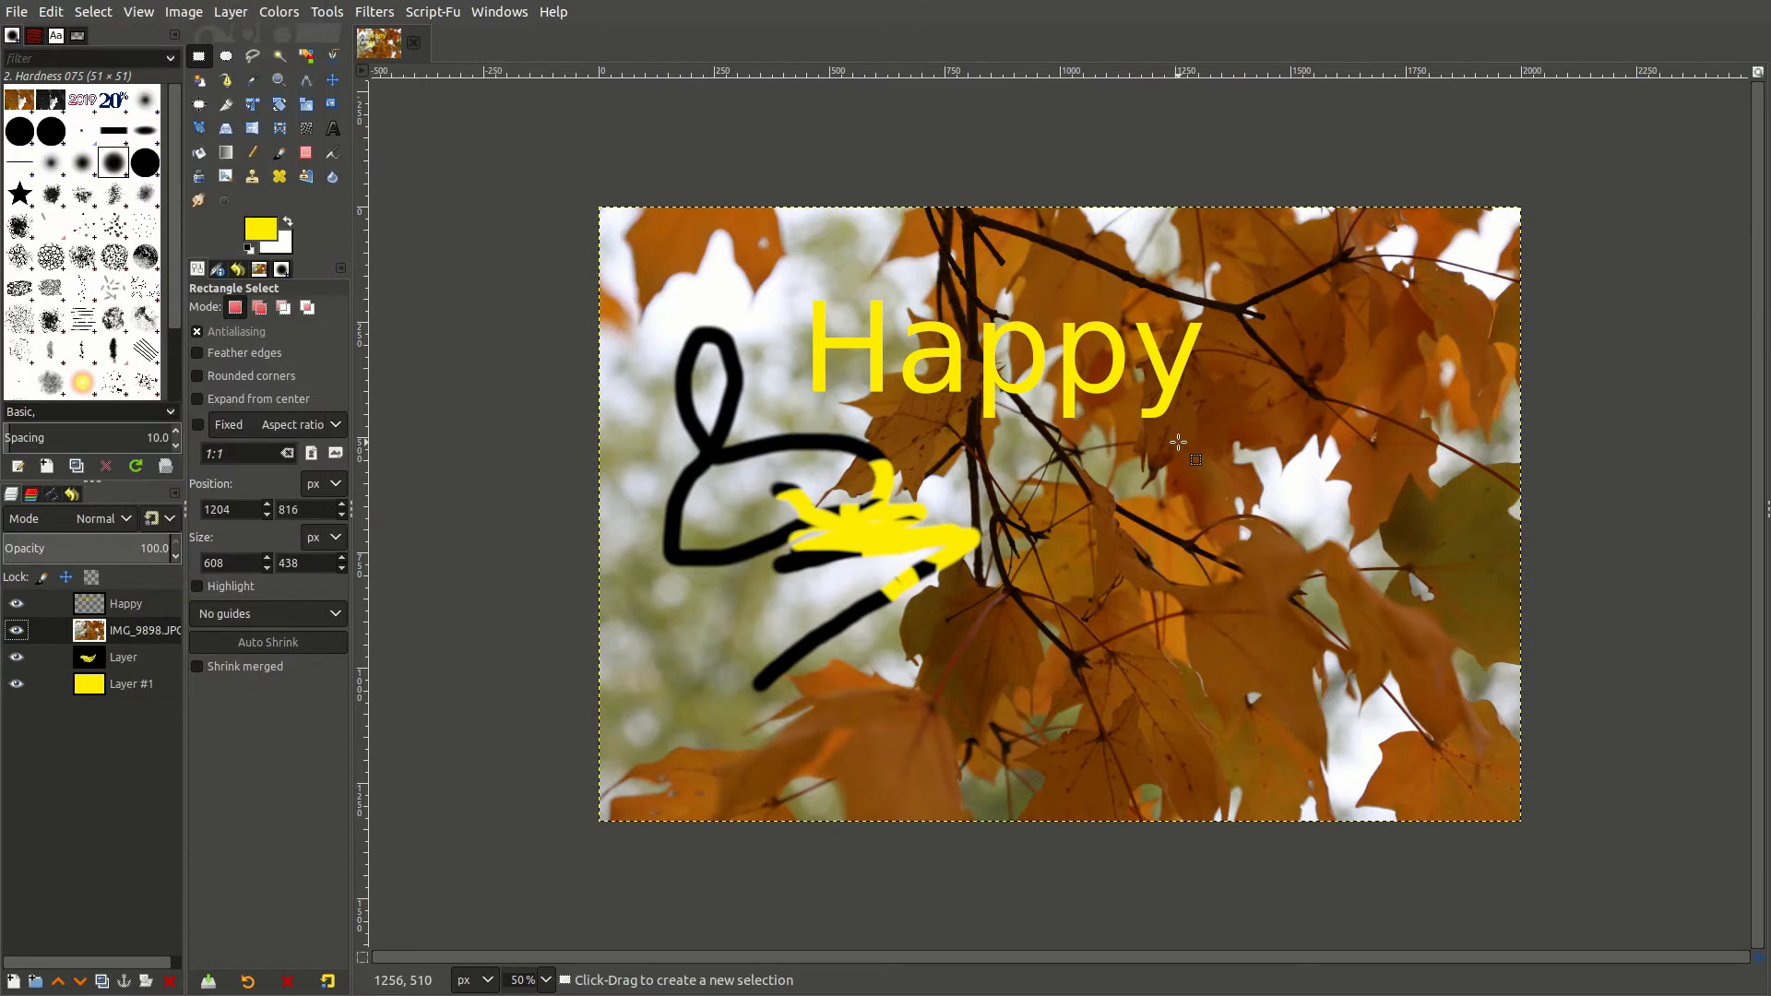